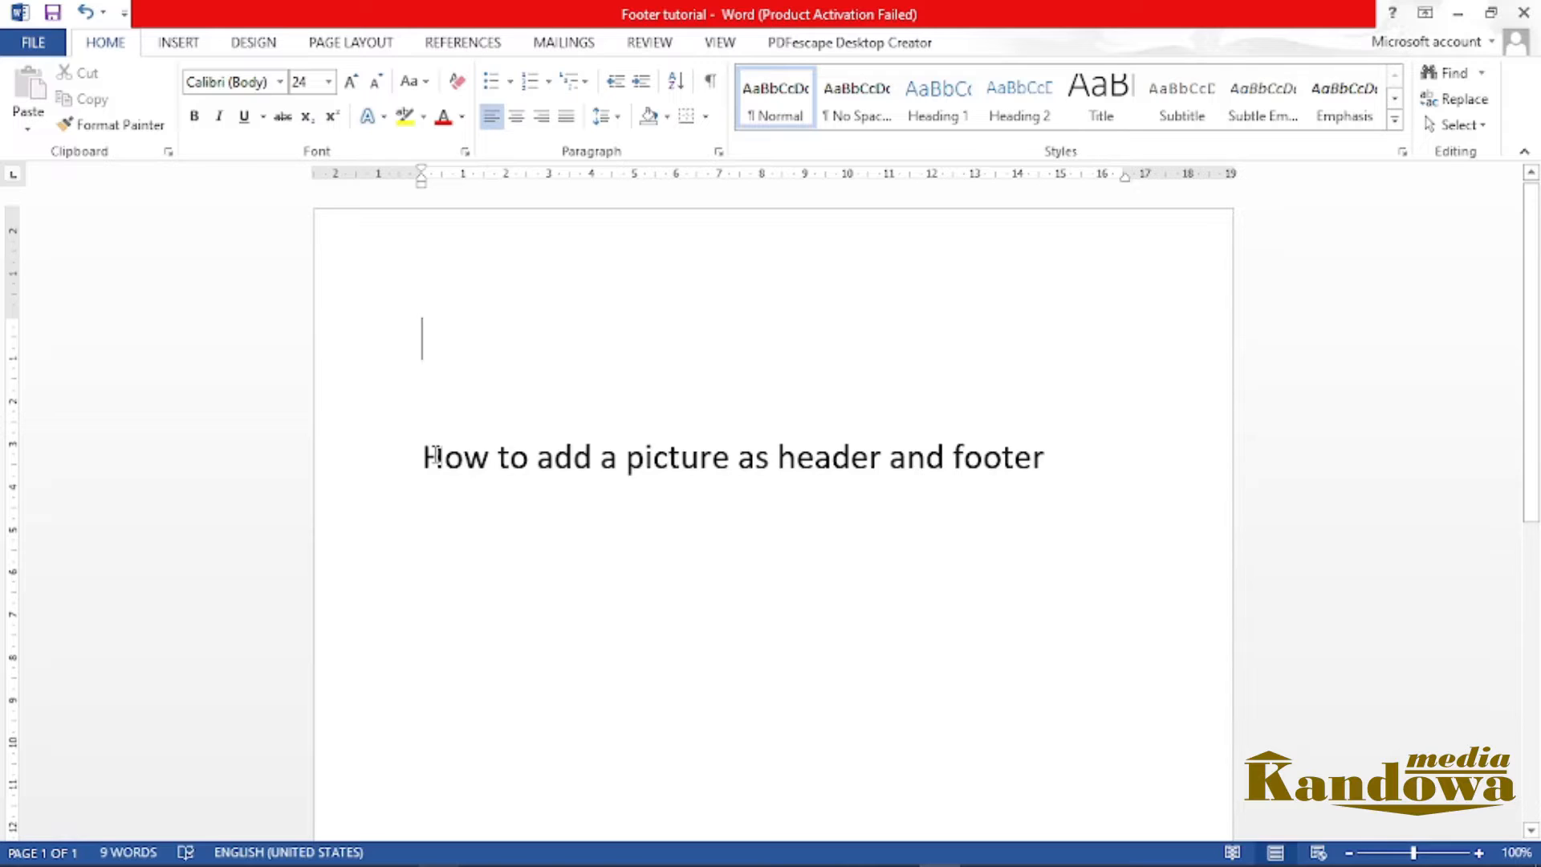
pyautogui.doubleClick(373, 239)
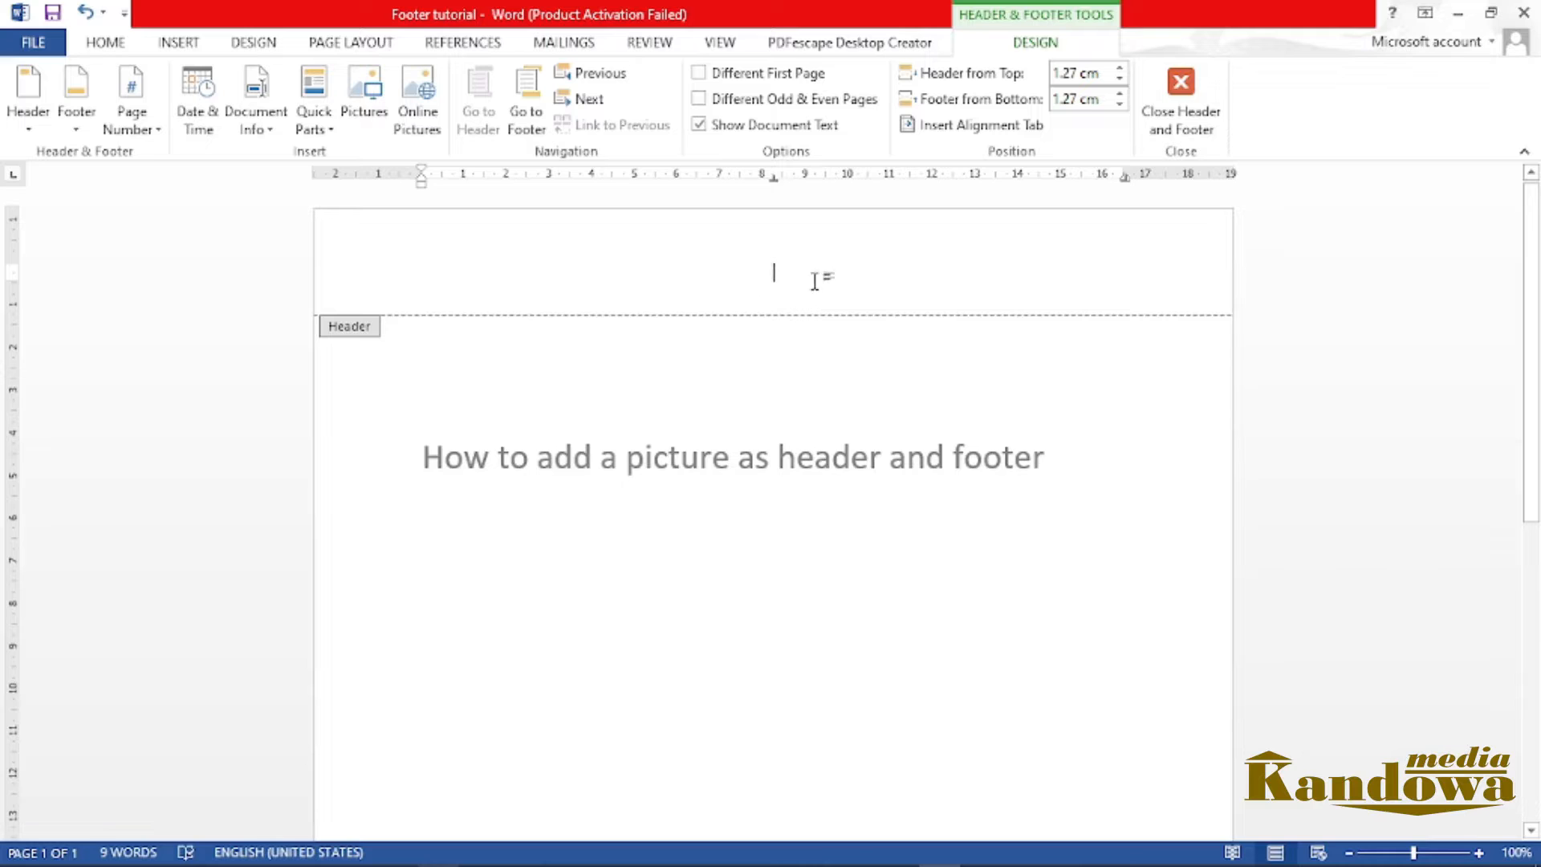
pyautogui.moveTo(1529, 343); pyautogui.dragTo(1527, 768)
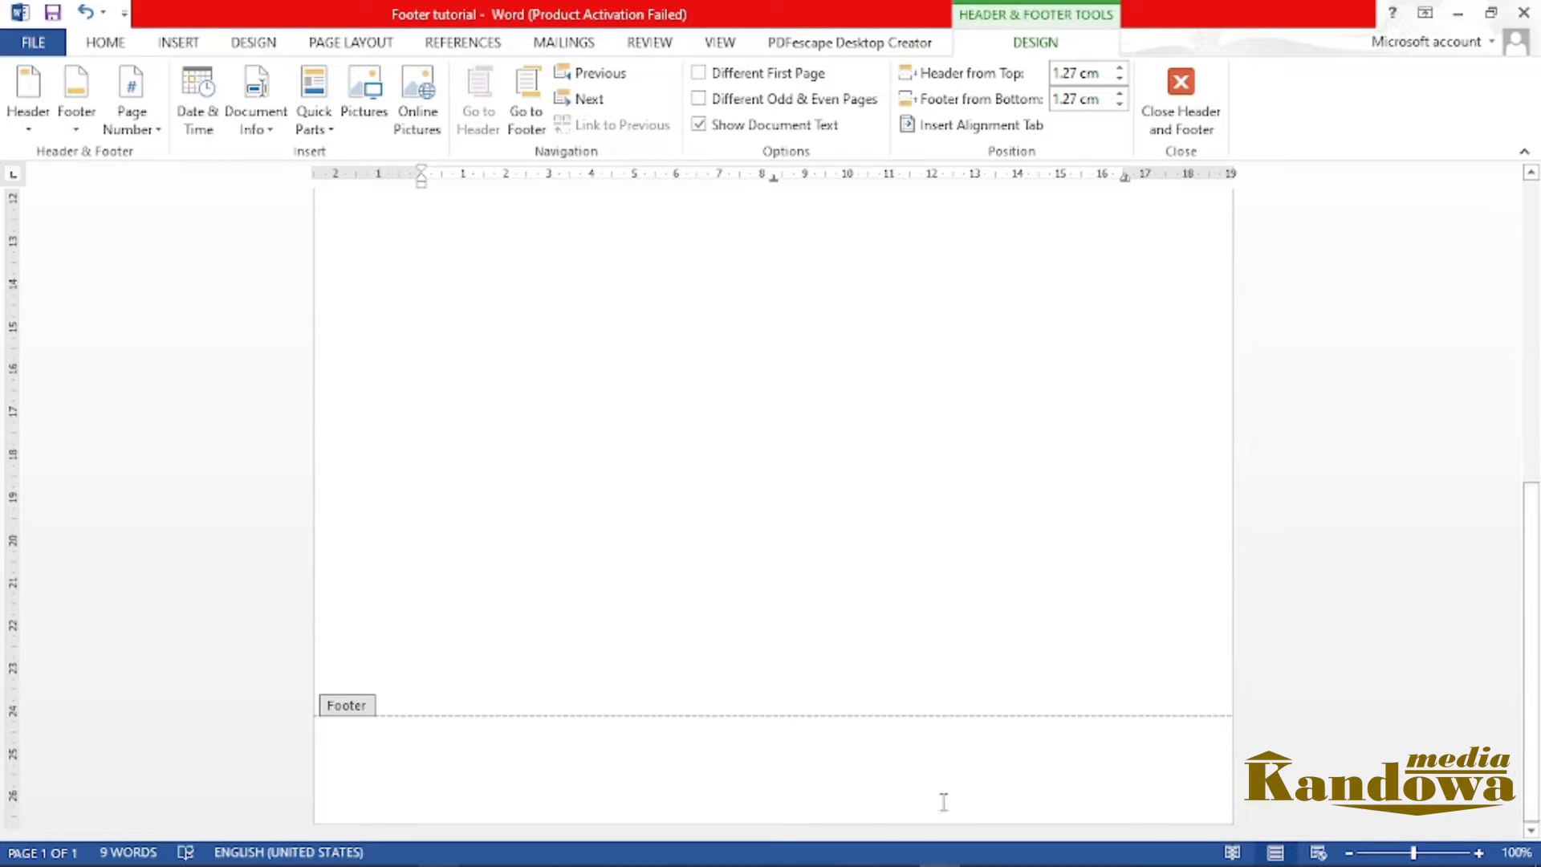
pyautogui.moveTo(1533, 737); pyautogui.dragTo(1527, 268)
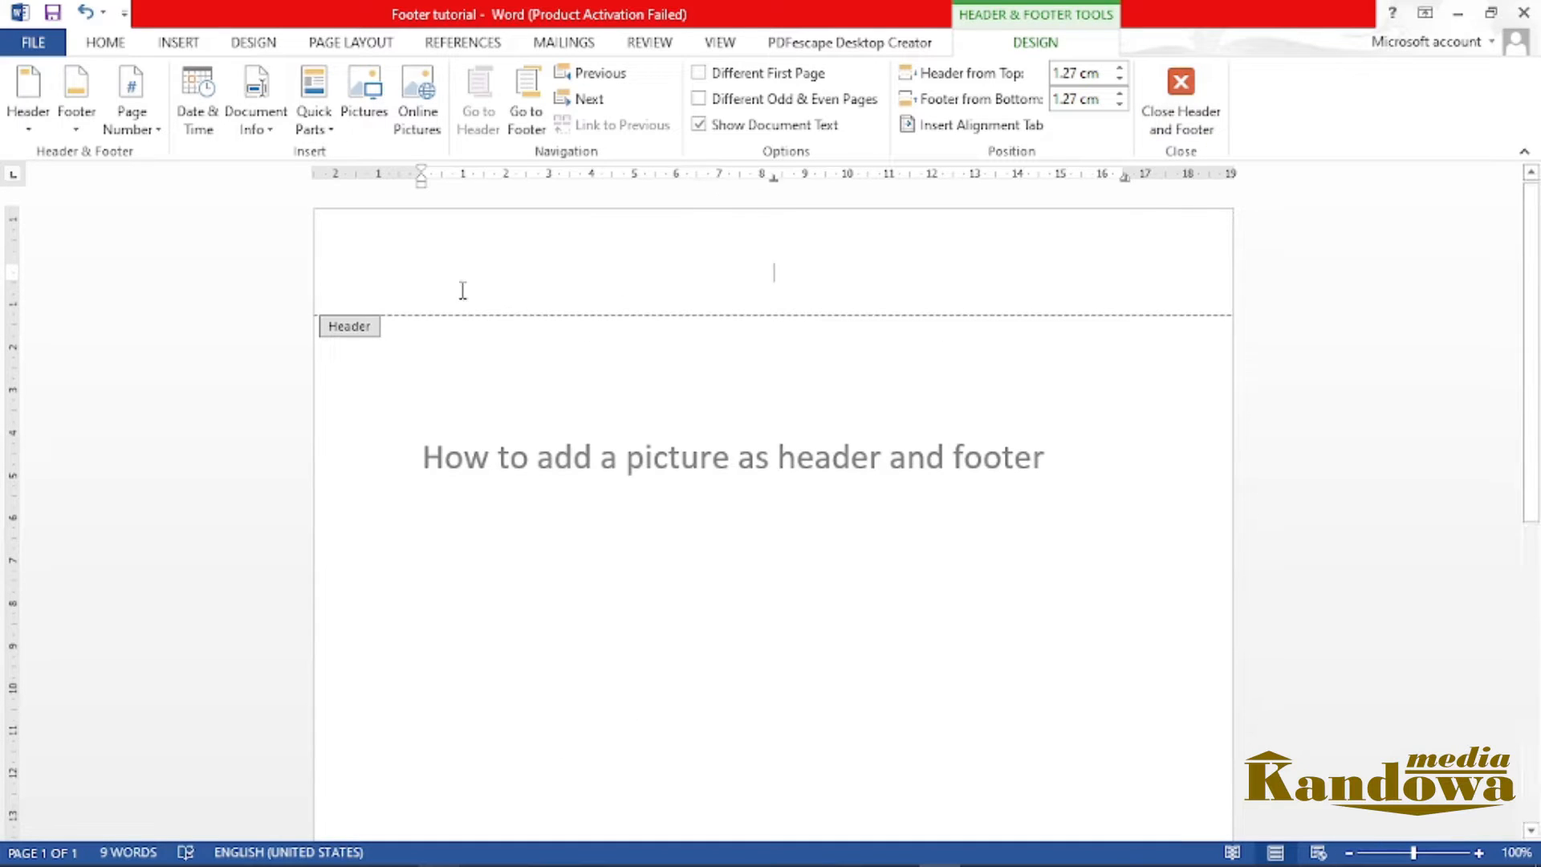
pyautogui.click(1180, 120)
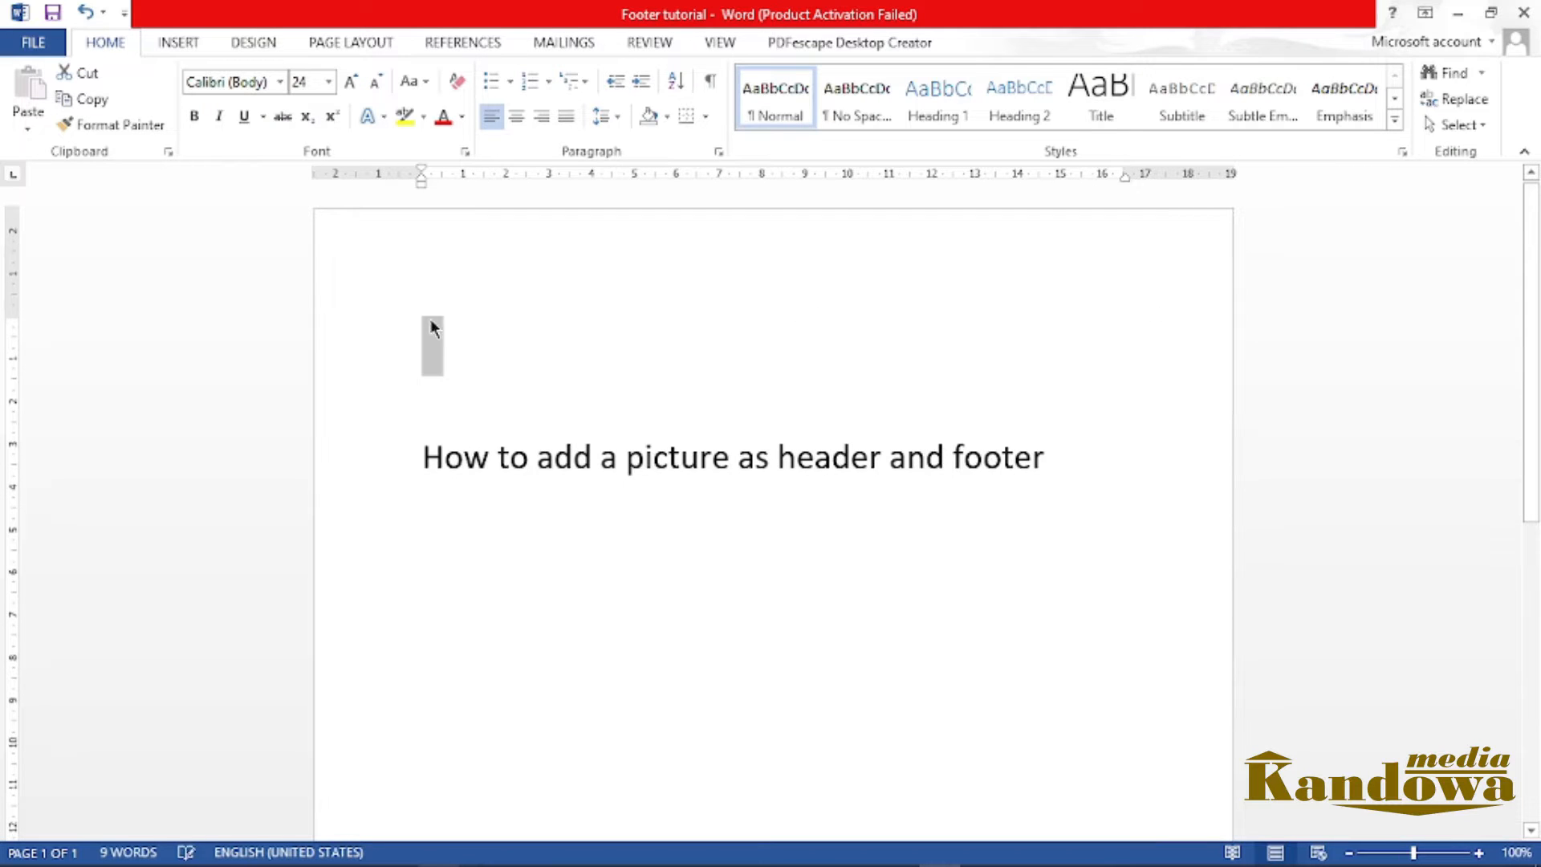
pyautogui.click(522, 395)
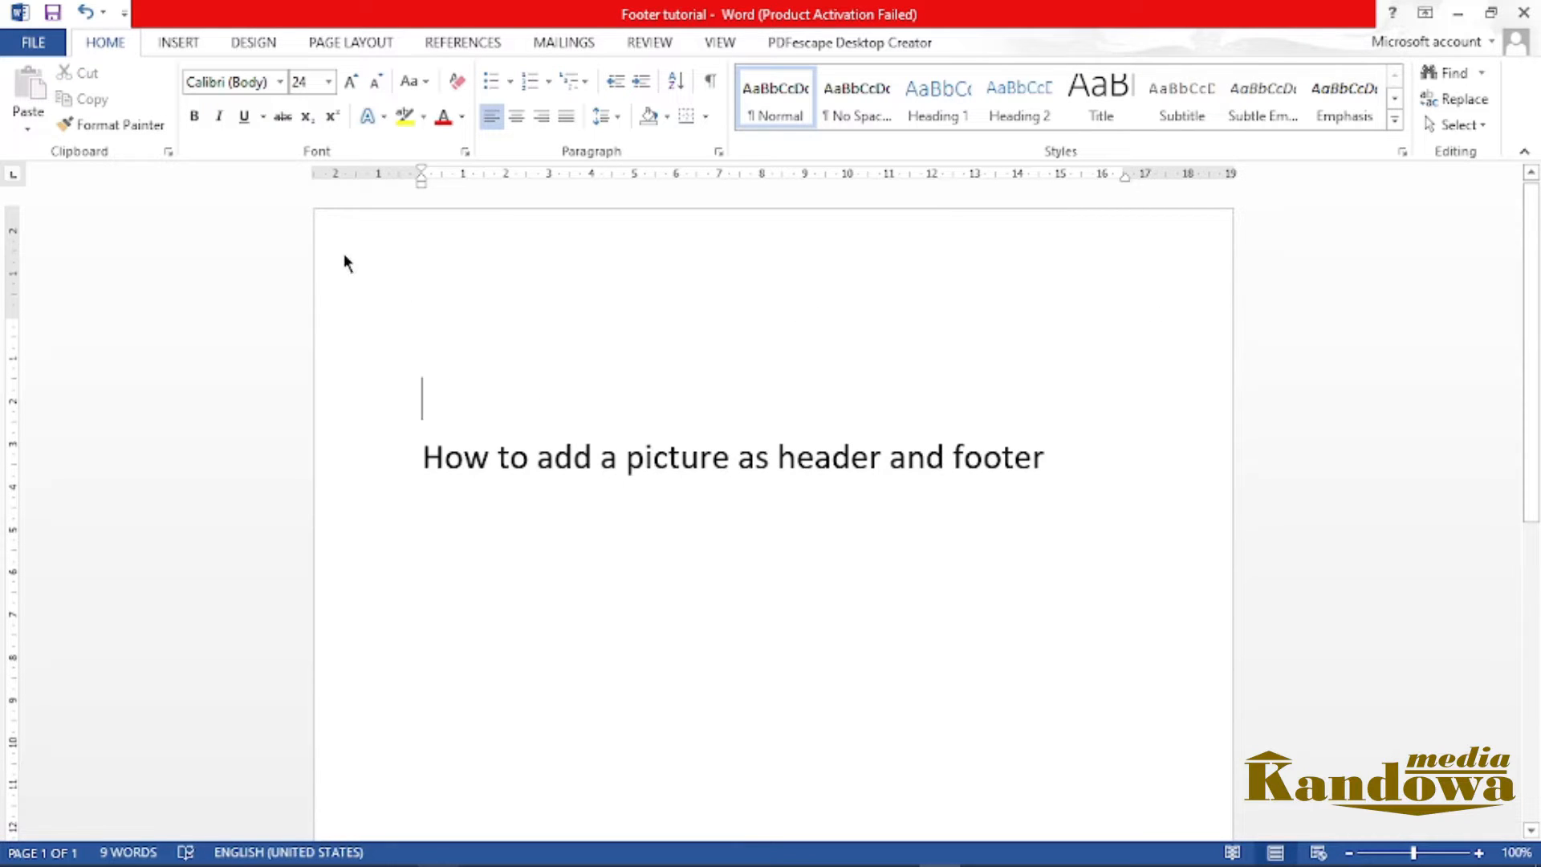
# Open the page header for editing
pyautogui.click(175, 44)
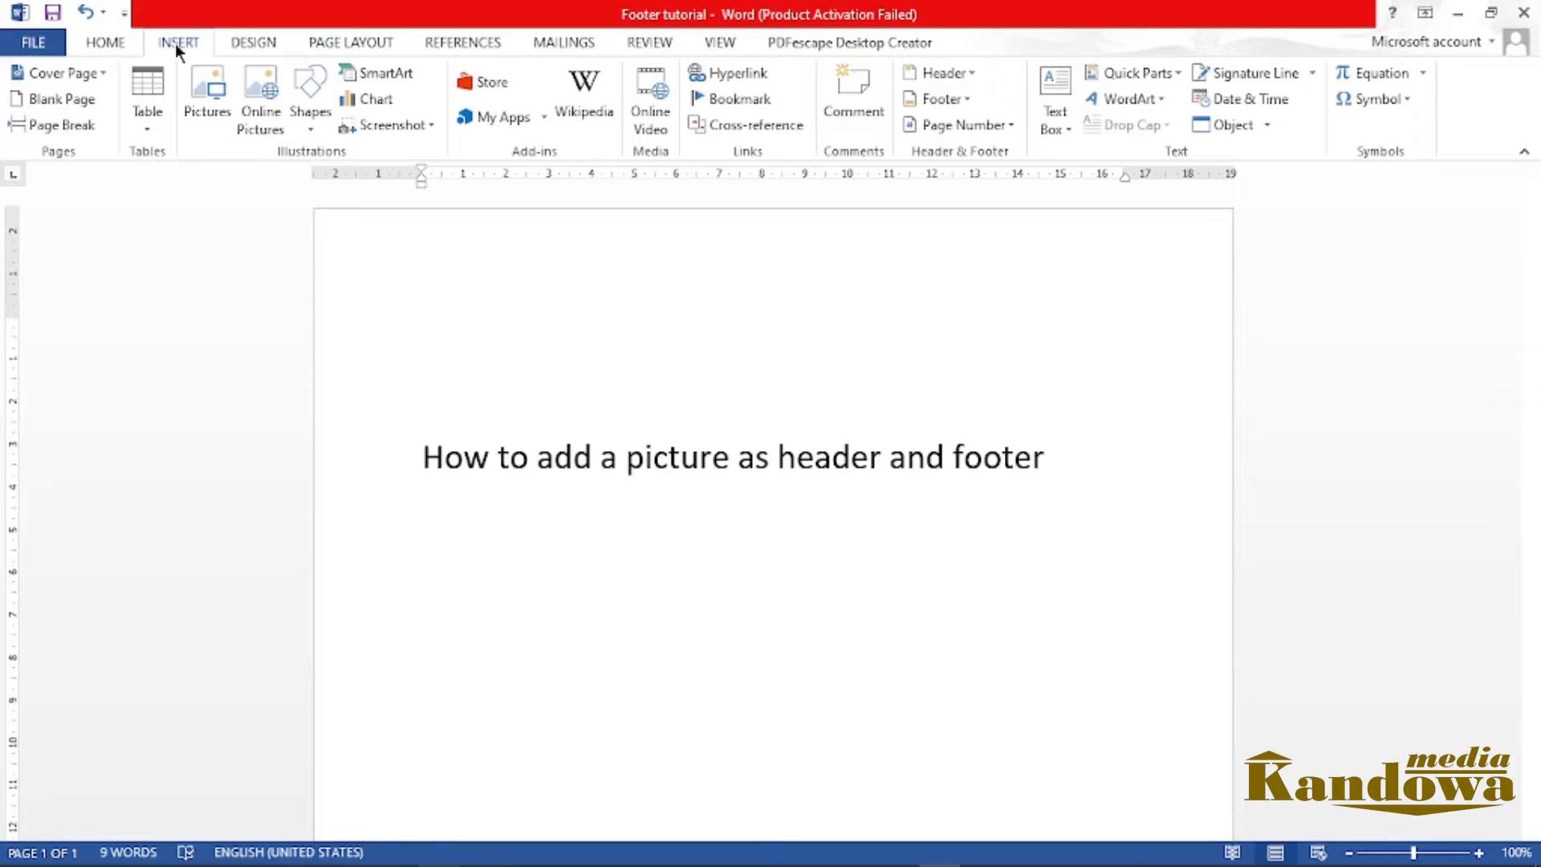
pyautogui.click(952, 76)
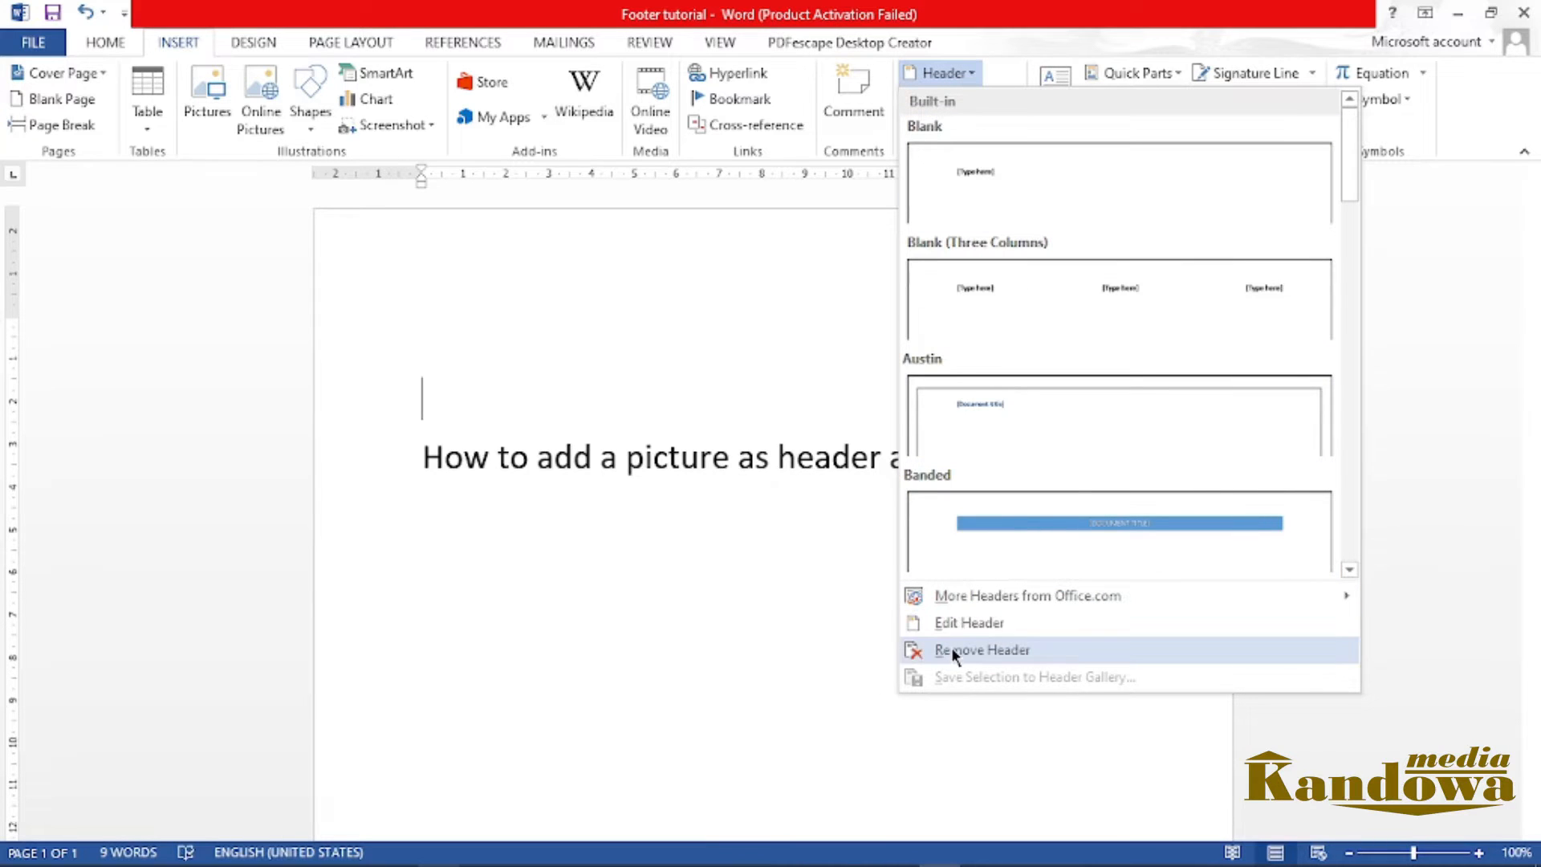
pyautogui.click(971, 625)
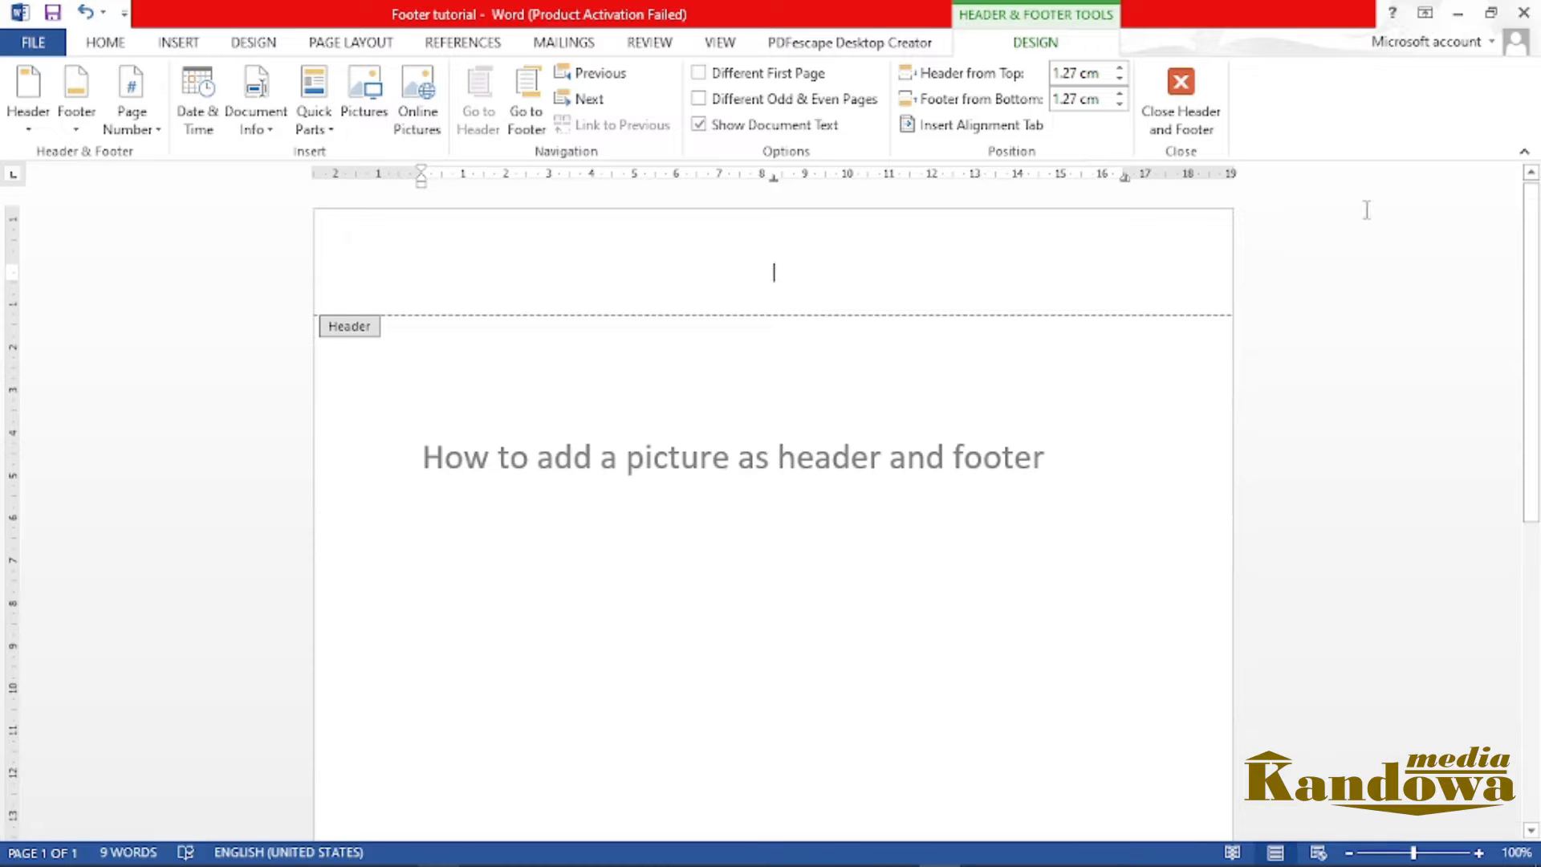
pyautogui.moveTo(1531, 285); pyautogui.dragTo(1530, 571)
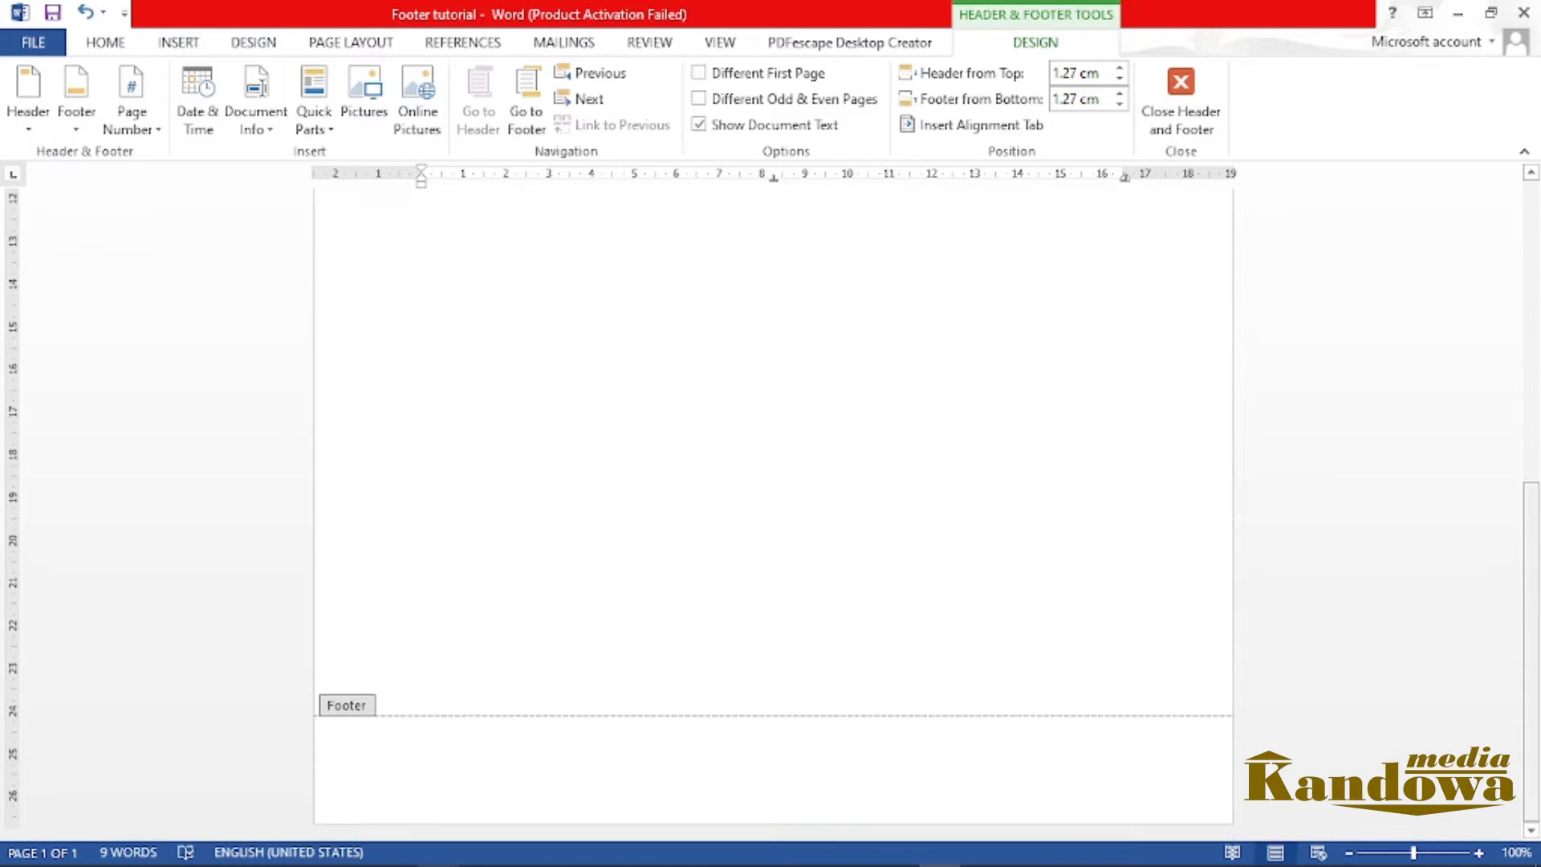
pyautogui.scroll(10, 1486, 638)
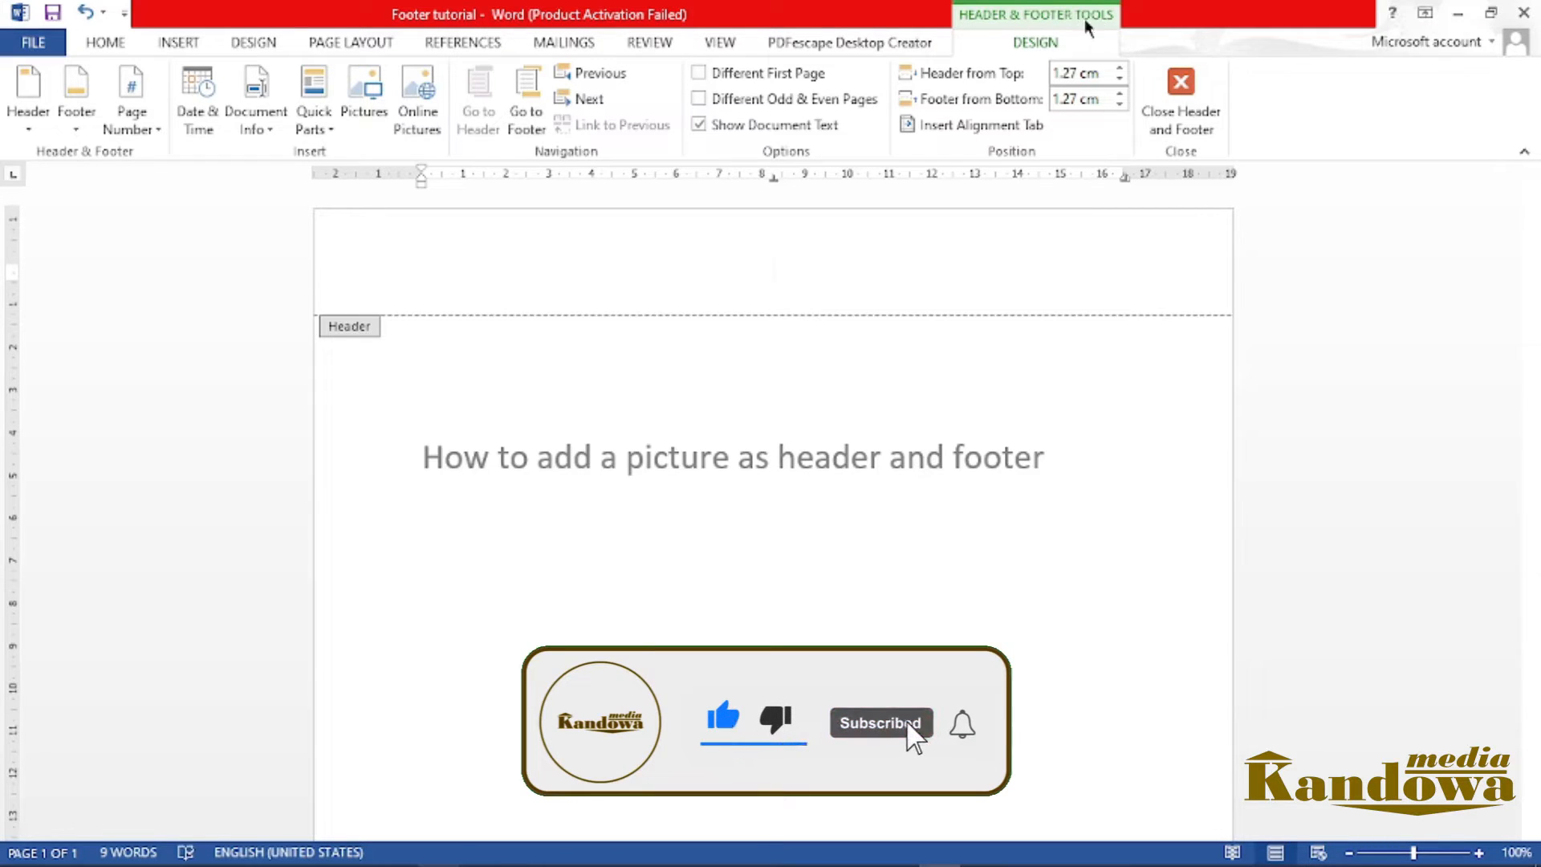
pyautogui.click(105, 43)
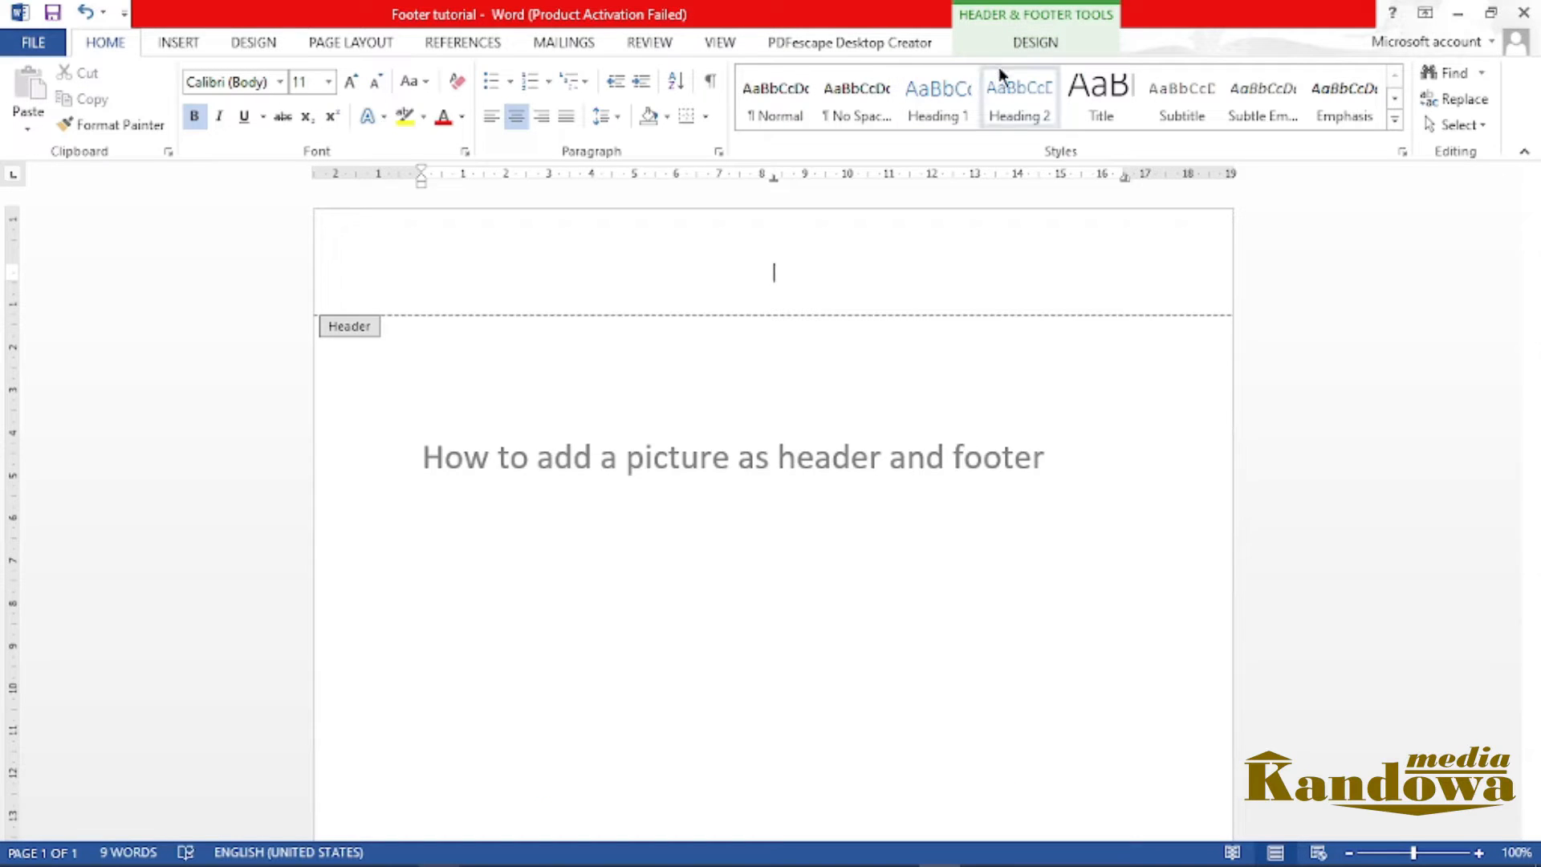
pyautogui.click(1037, 43)
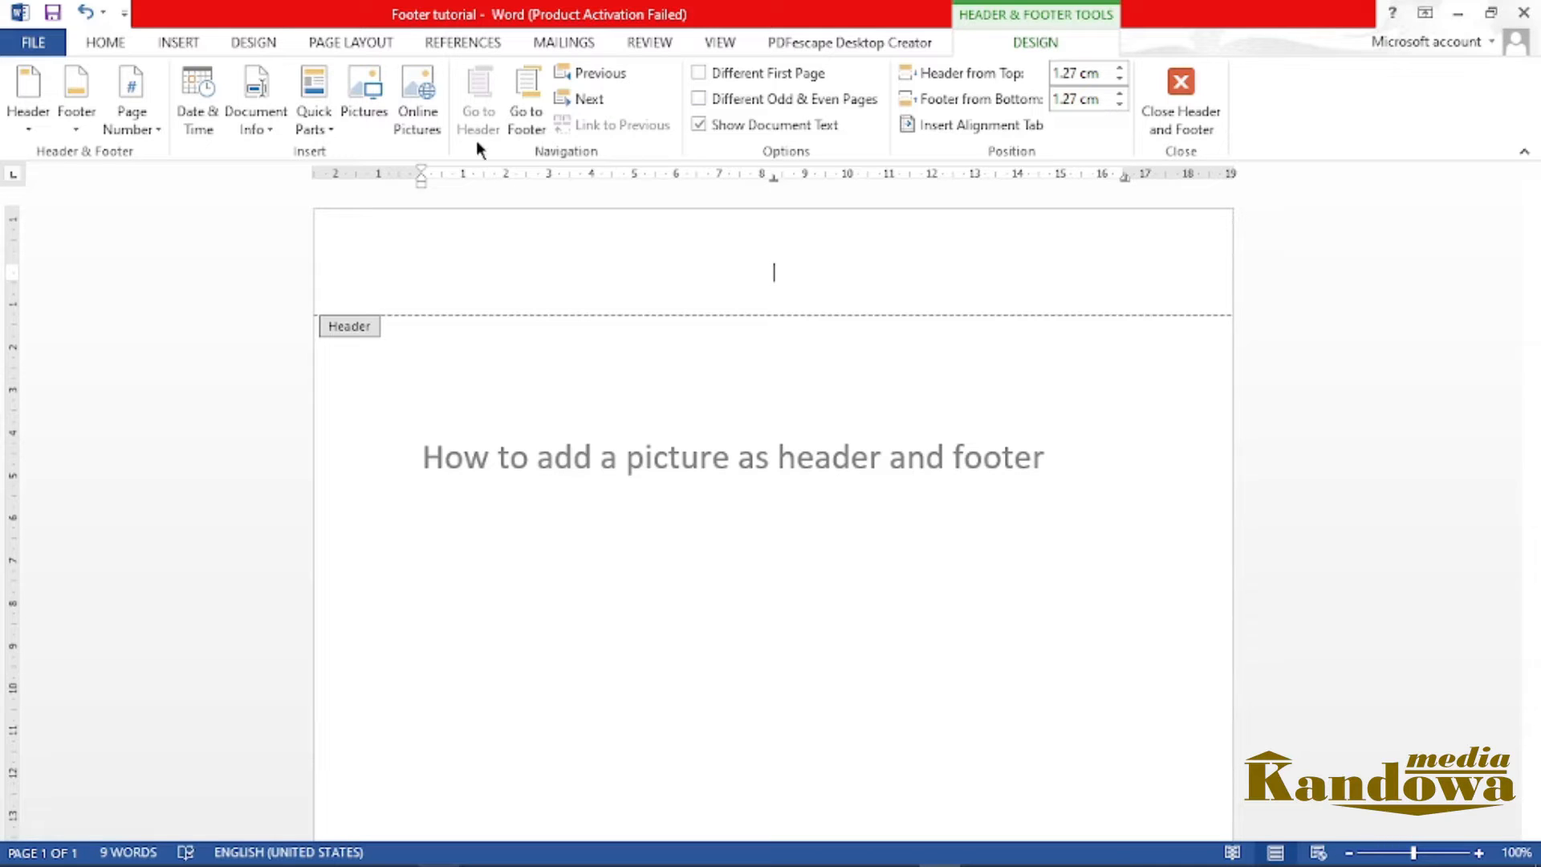
# Insert the picture file header from Desktop > Kandowa Tech > Youtube Channels > Kandowa Media into the page header
pyautogui.click(366, 104)
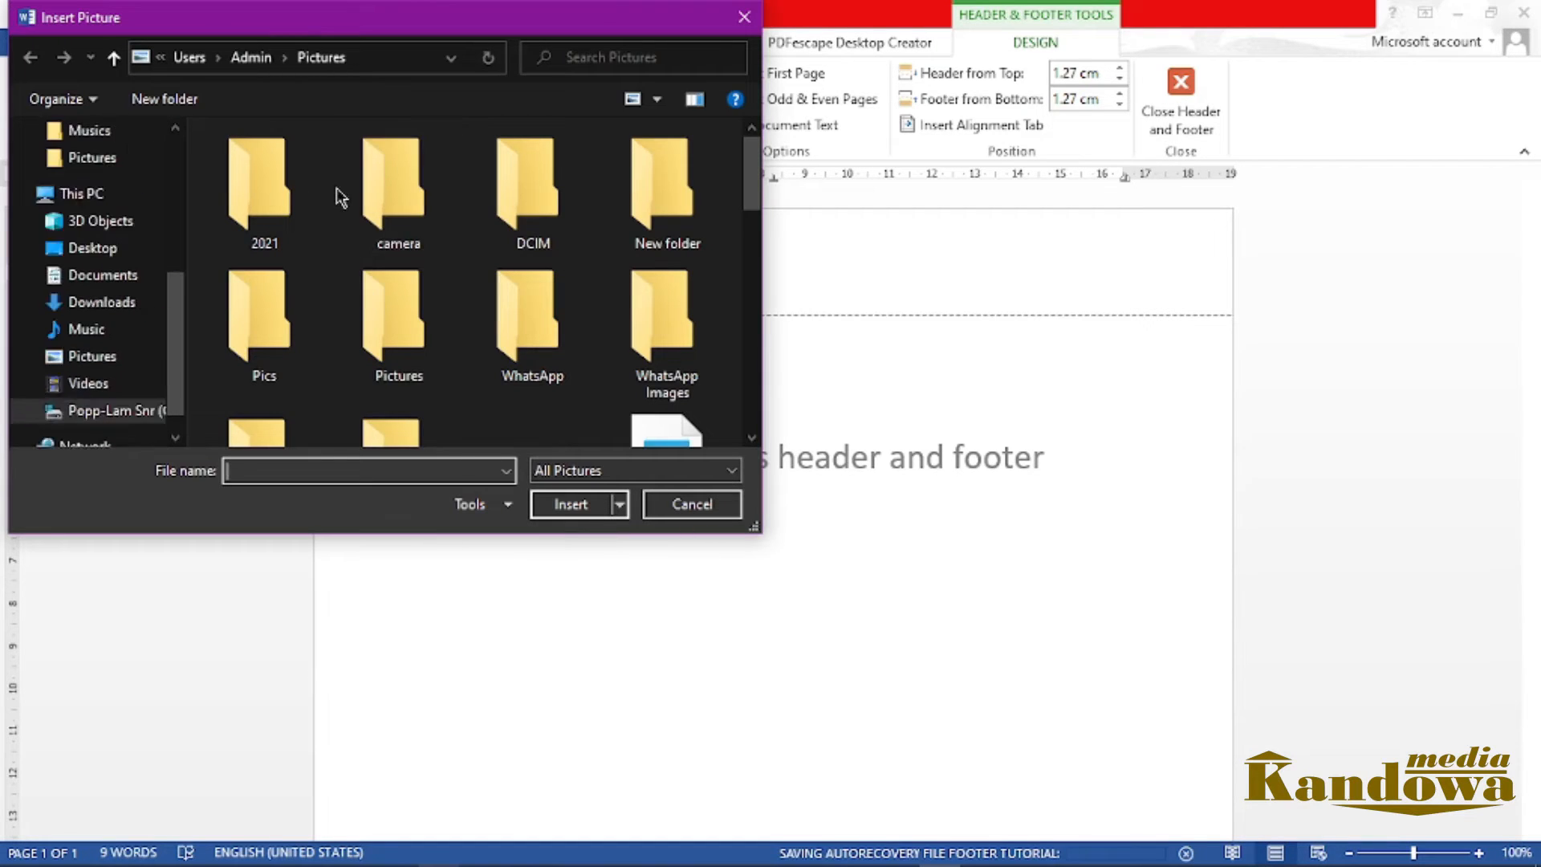
pyautogui.moveTo(183, 344); pyautogui.dragTo(186, 311)
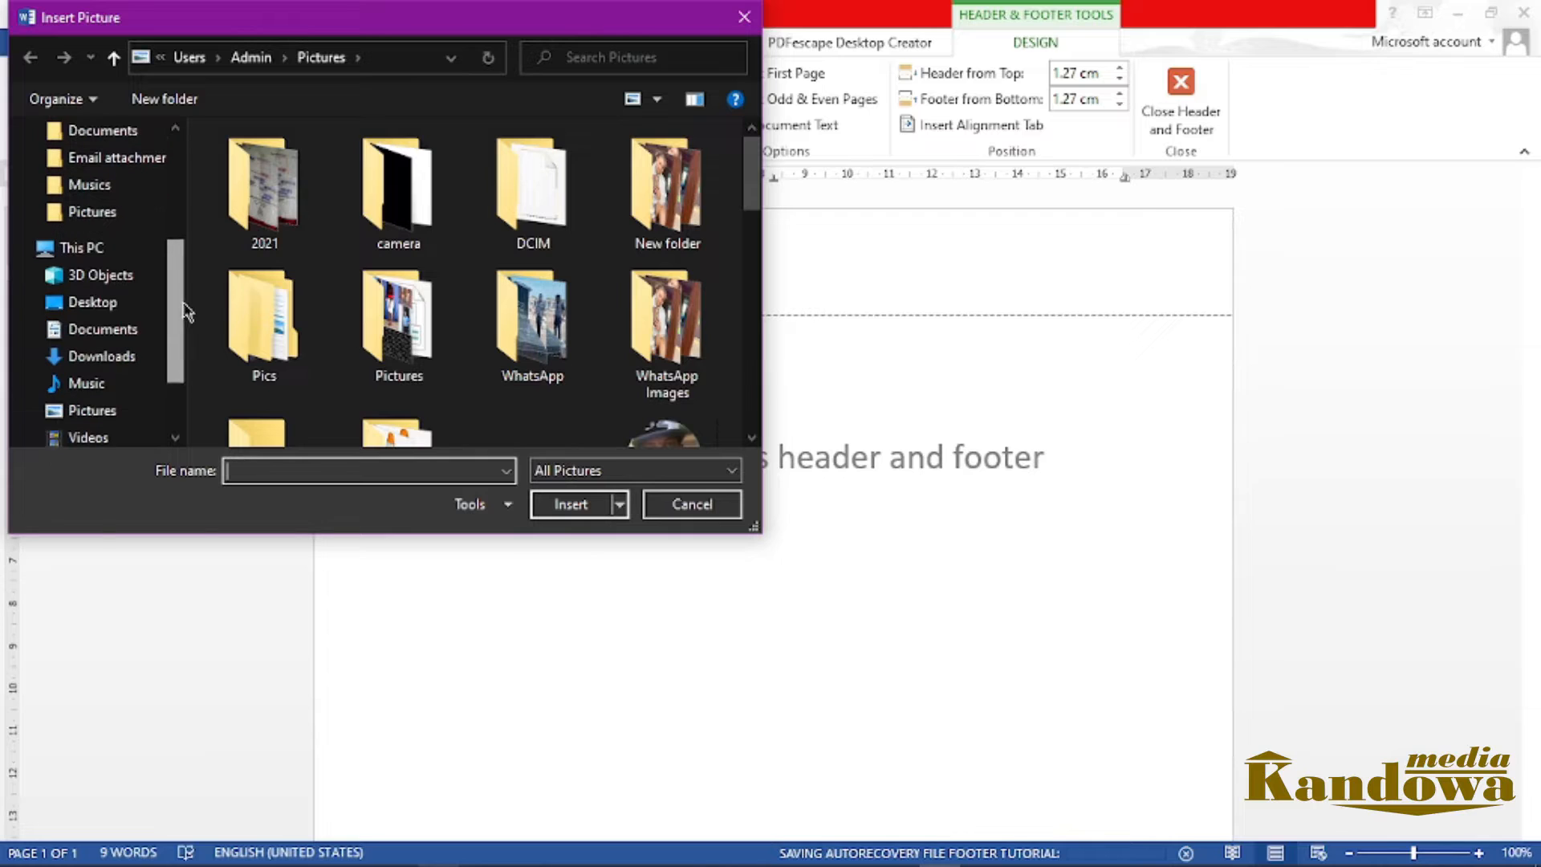
pyautogui.click(111, 303)
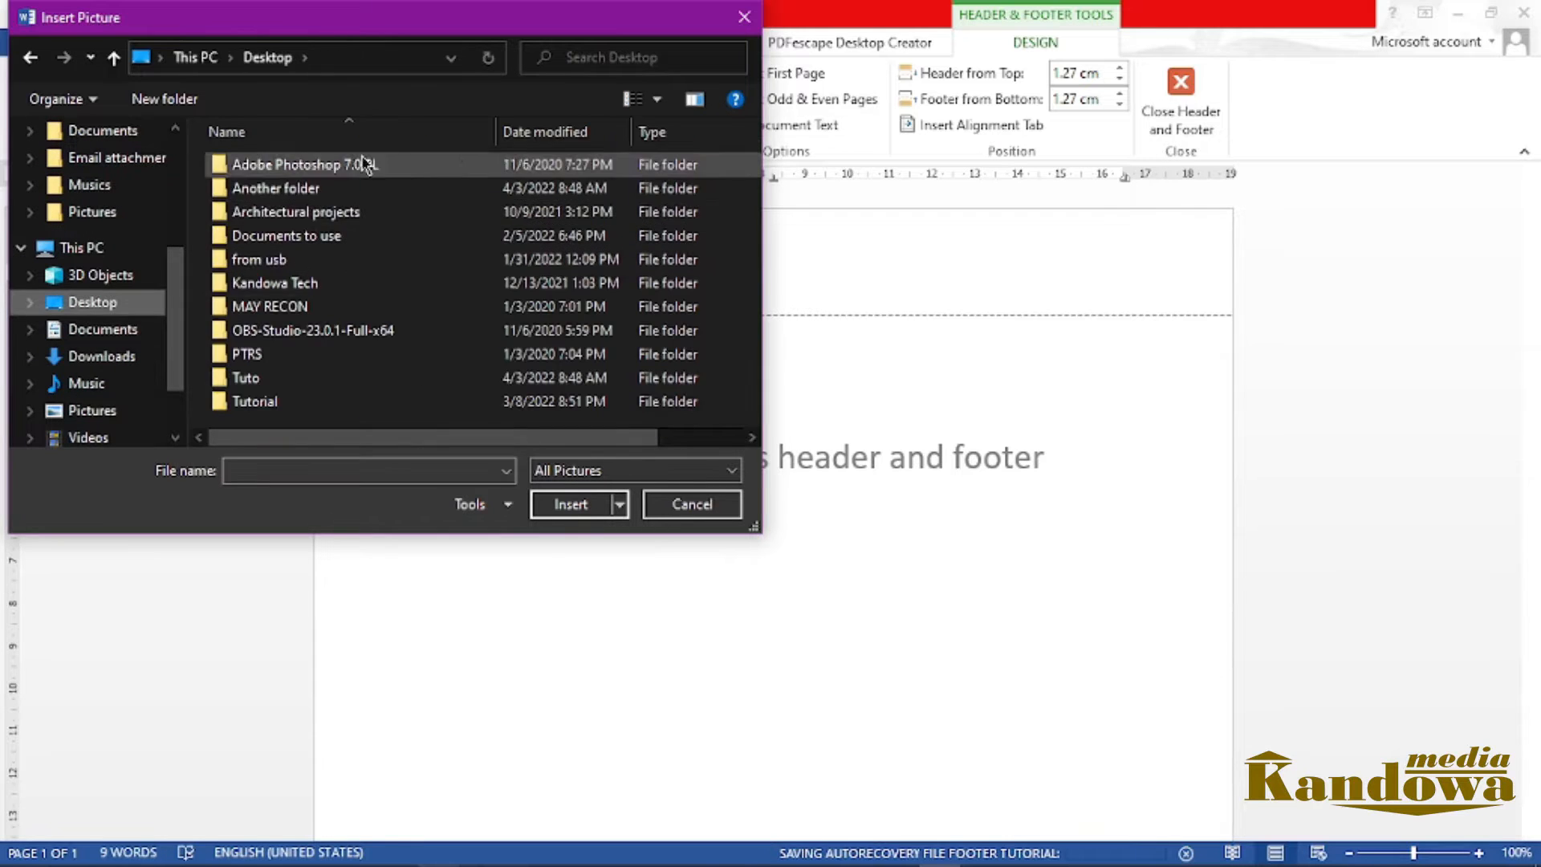
pyautogui.doubleClick(325, 291)
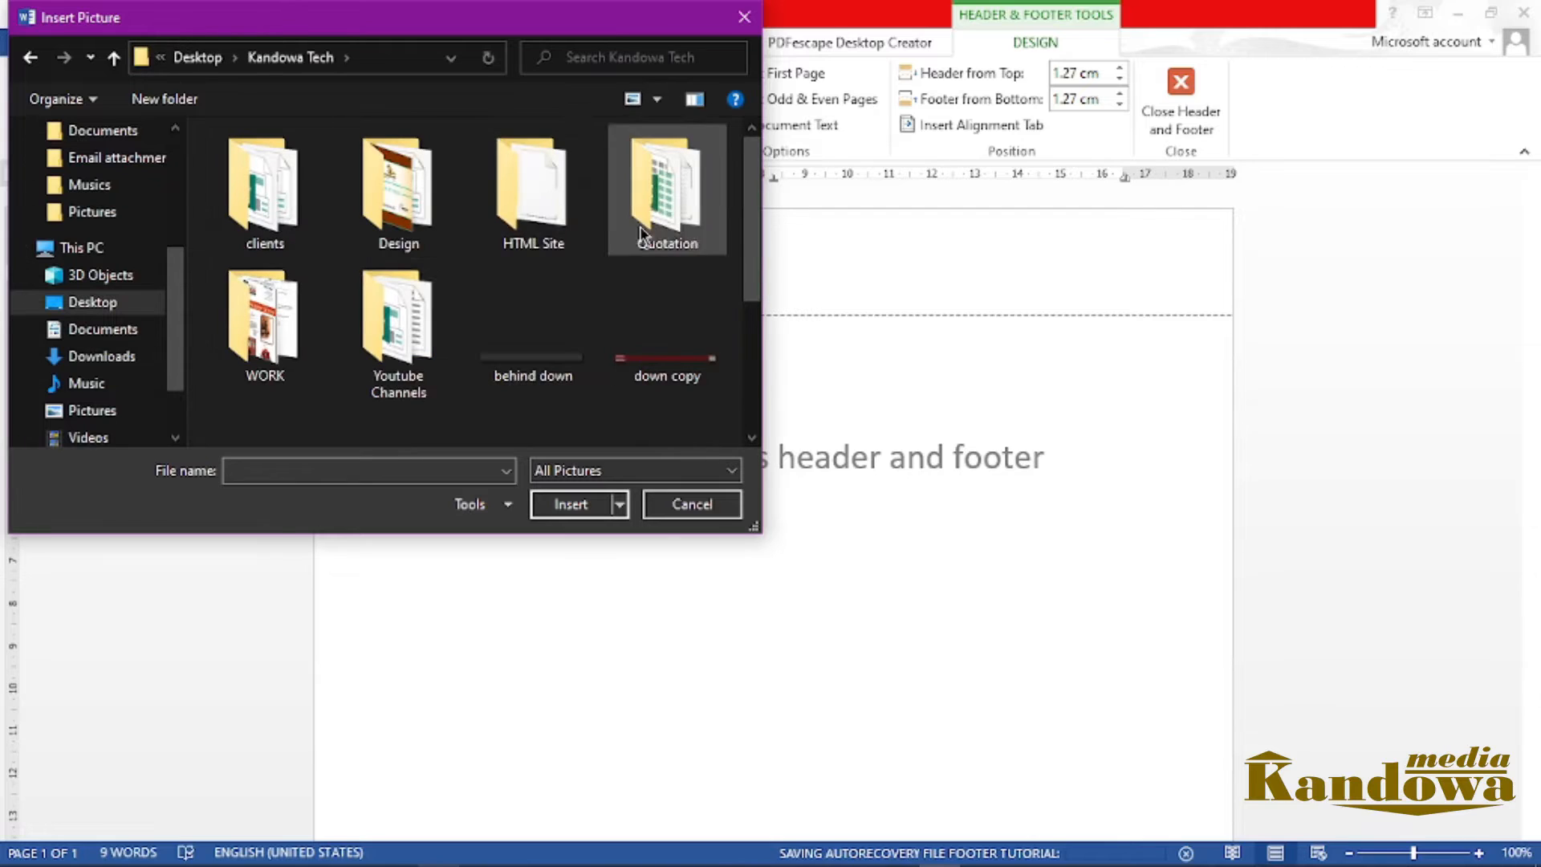
pyautogui.click(404, 329)
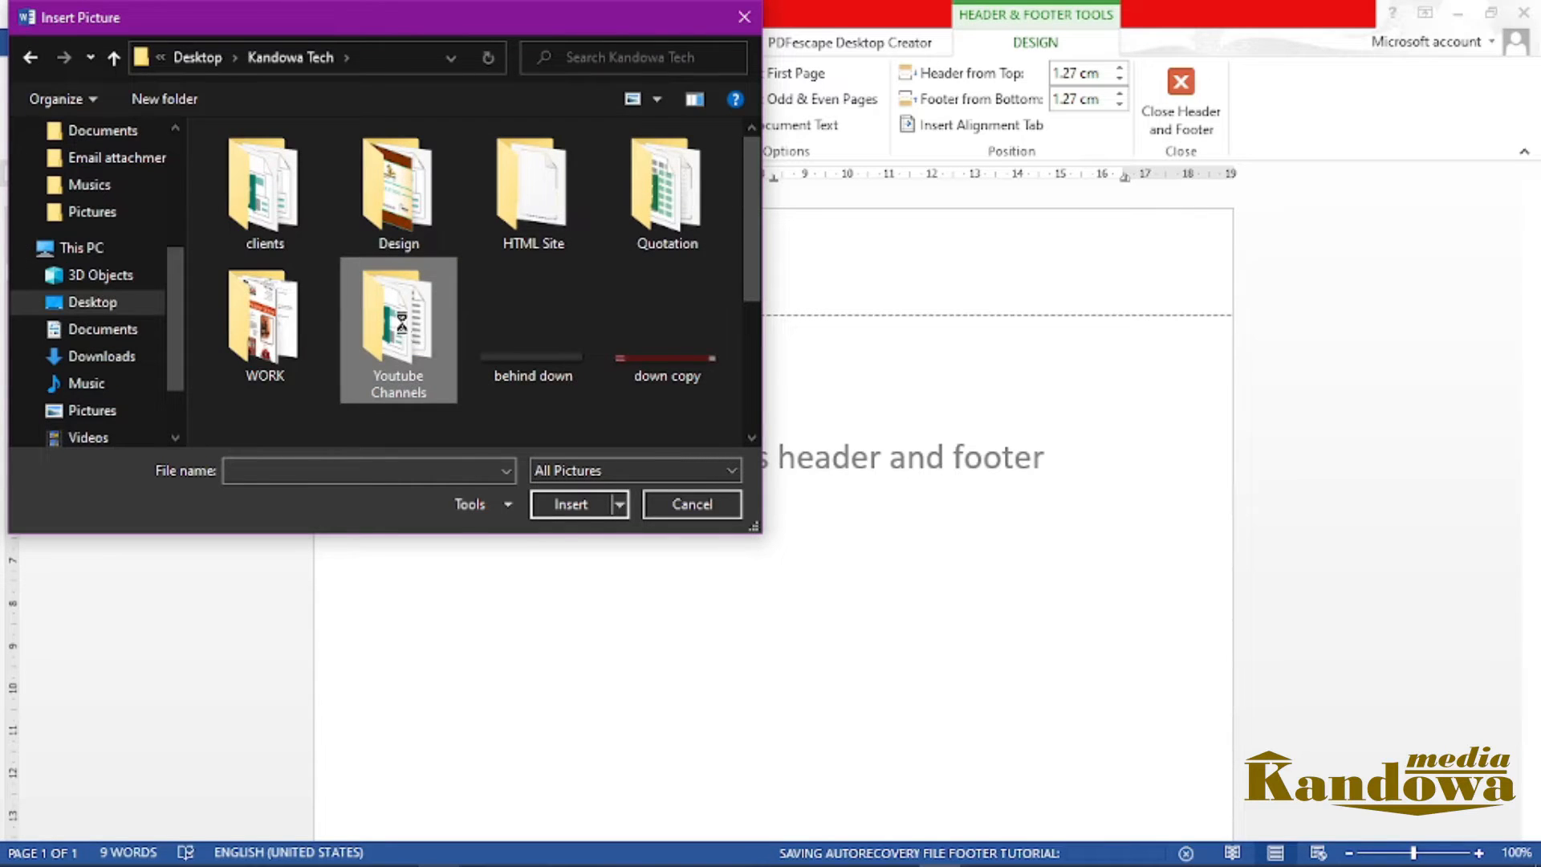
pyautogui.doubleClick(403, 329)
pyautogui.moveTo(750, 169); pyautogui.dragTo(751, 243)
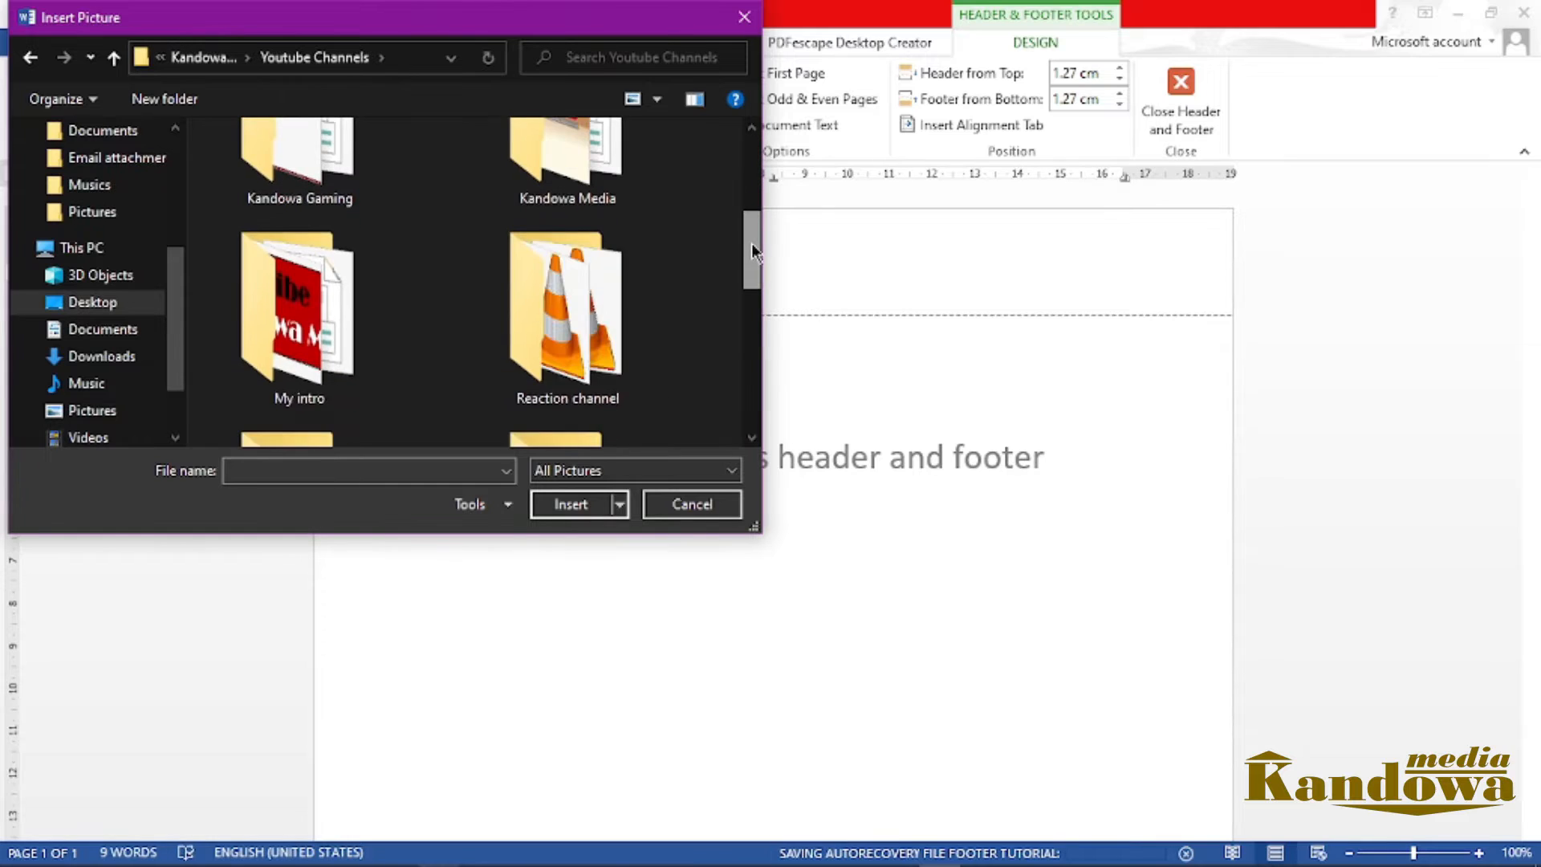
pyautogui.doubleClick(525, 171)
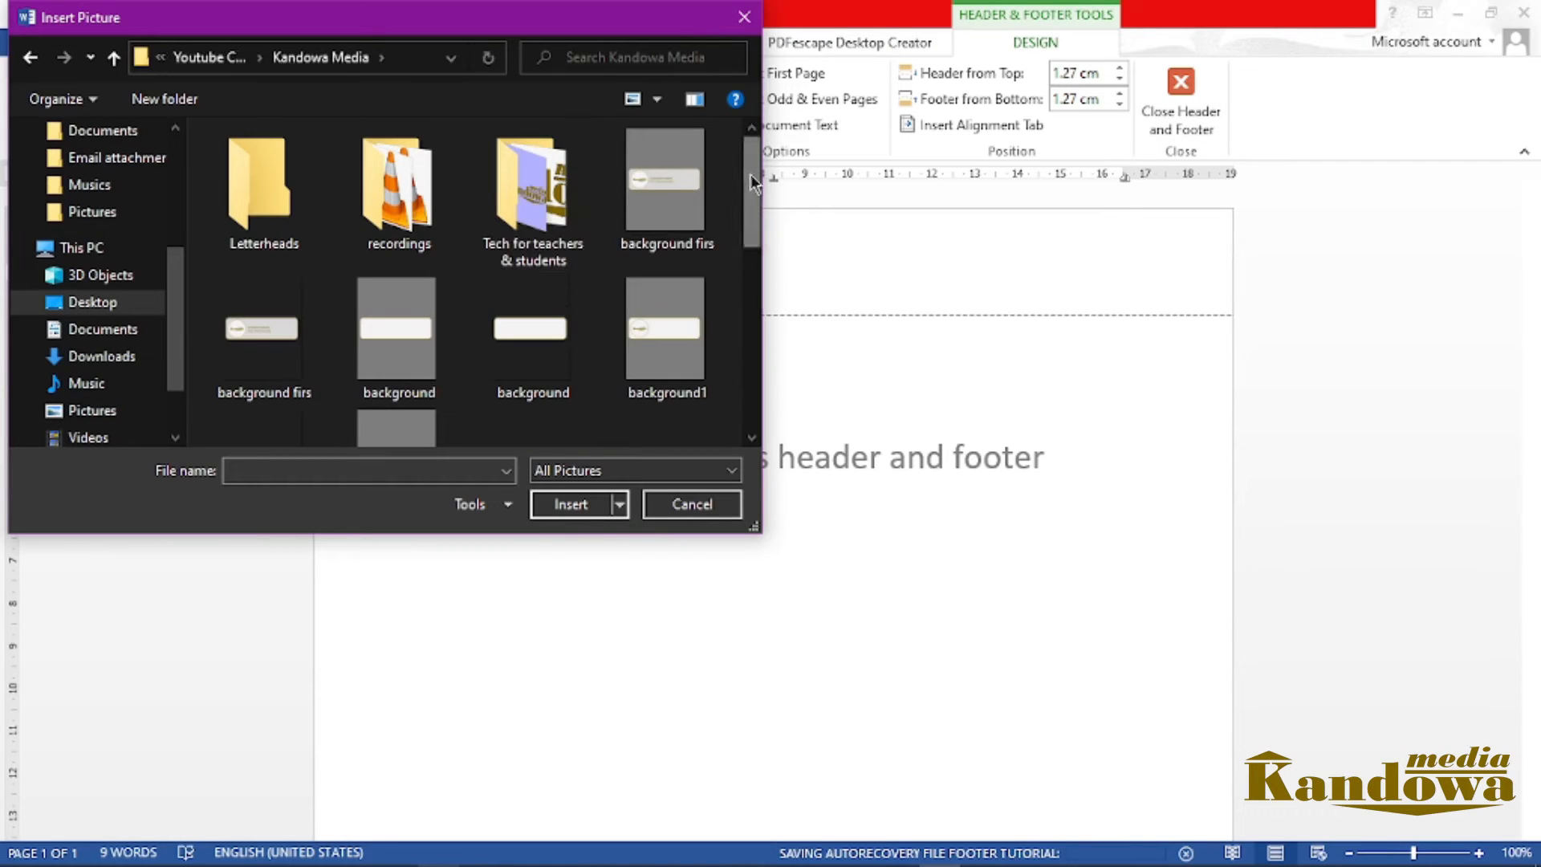
pyautogui.moveTo(752, 181); pyautogui.dragTo(750, 323)
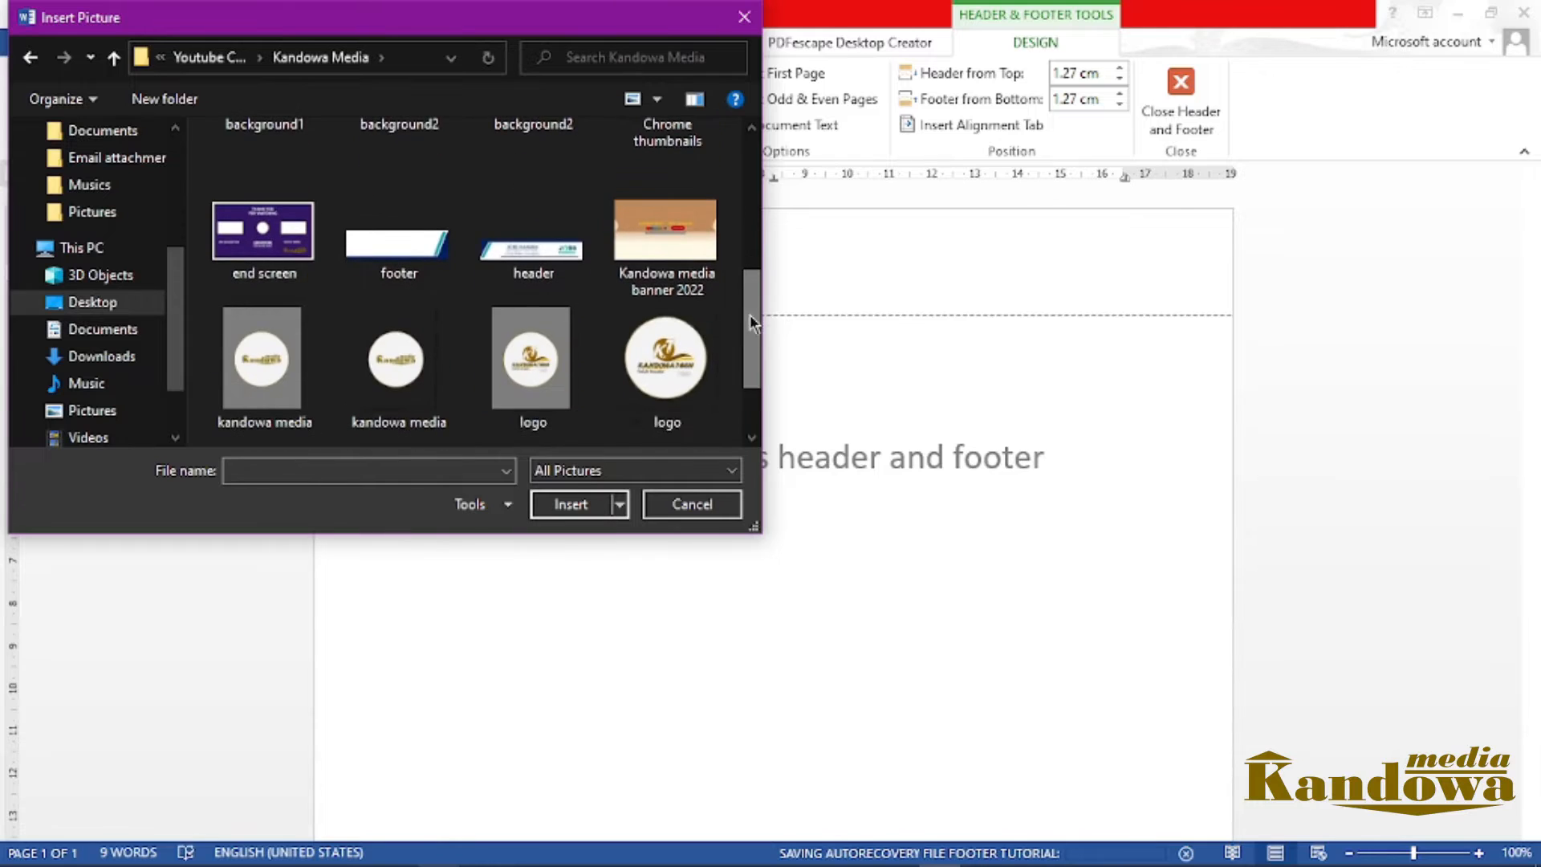
pyautogui.click(528, 257)
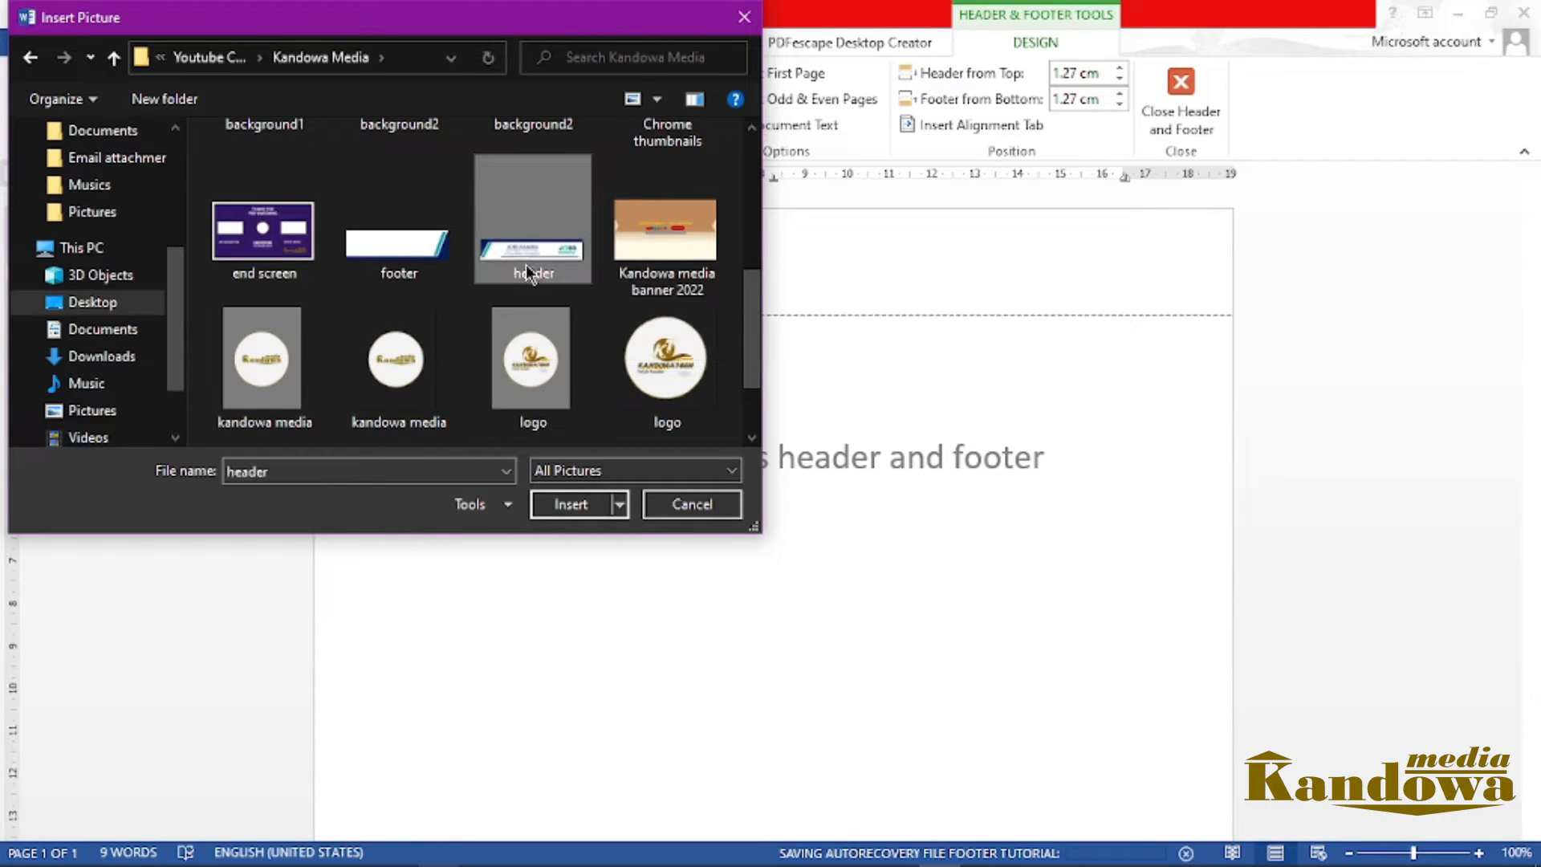
pyautogui.click(587, 506)
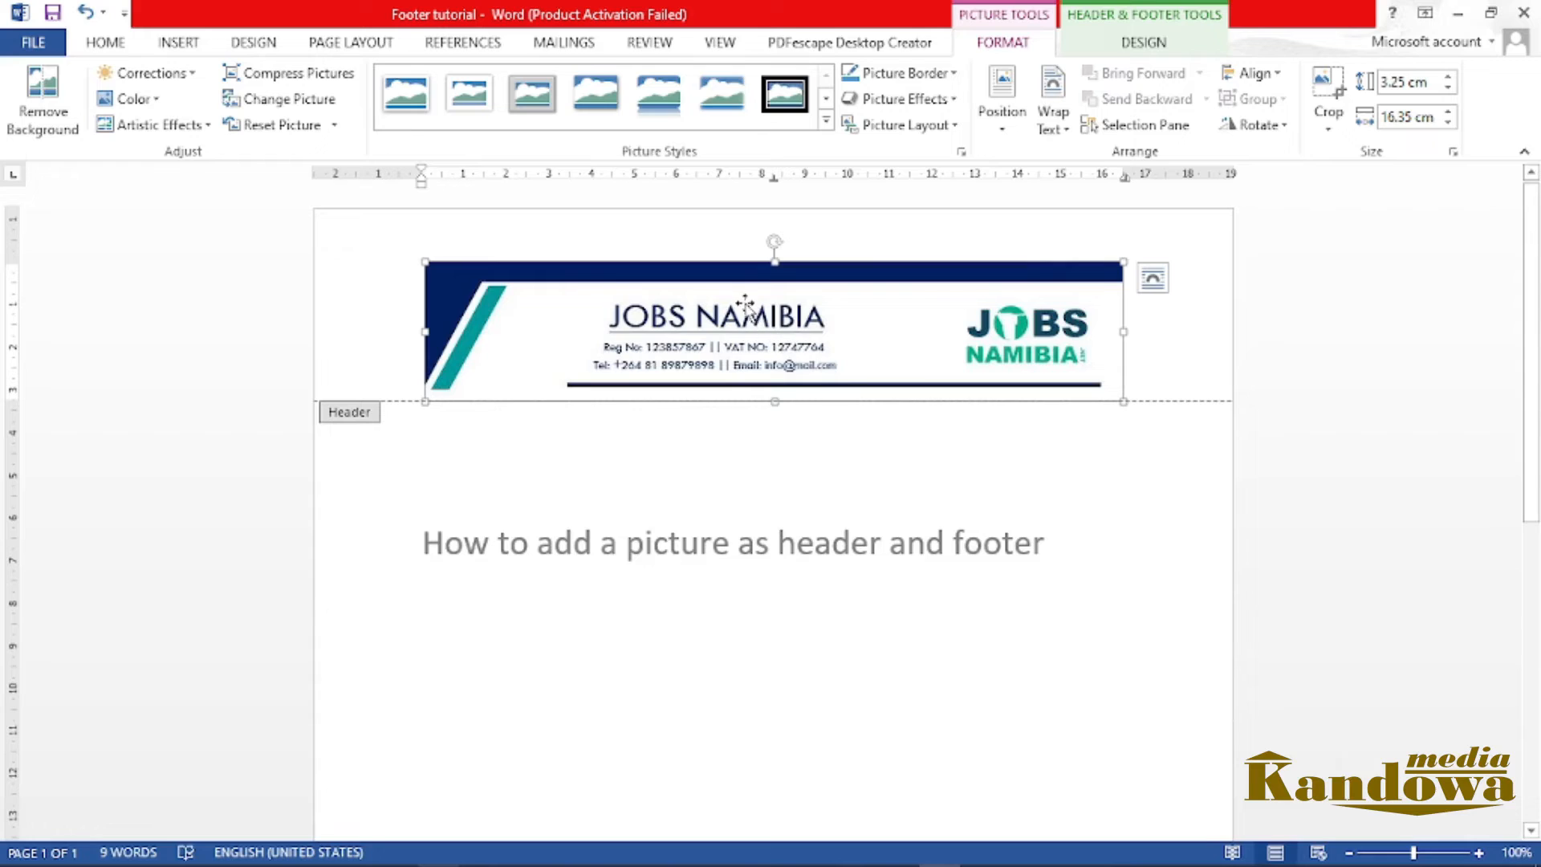
# Place the header picture behind the text and fit it across the page's top edge, about 21.67 cm wide and 4.31 cm high
pyautogui.click(1049, 131)
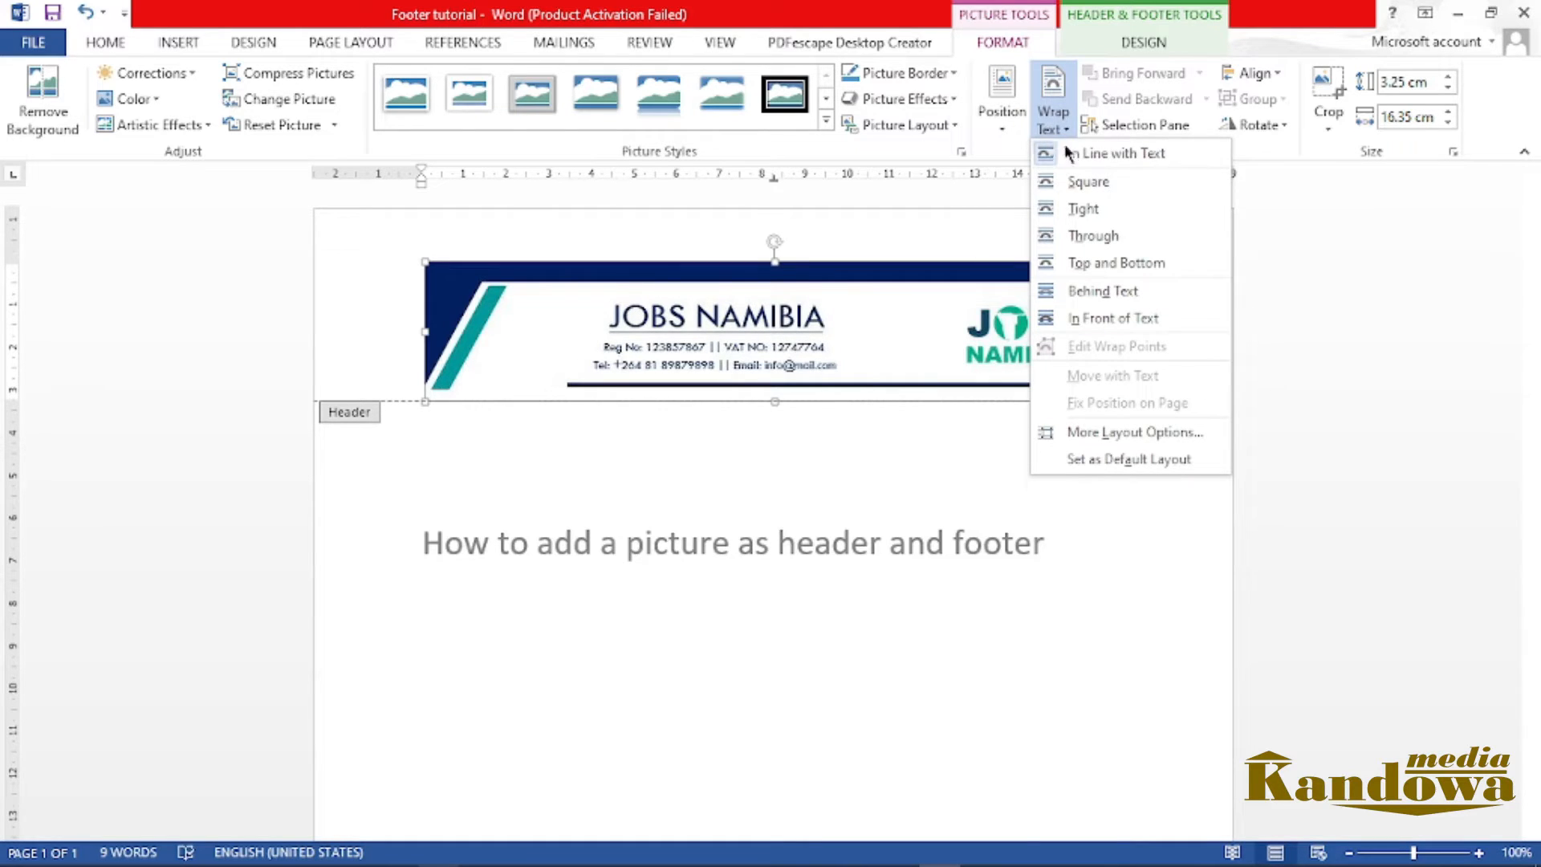
pyautogui.click(1090, 291)
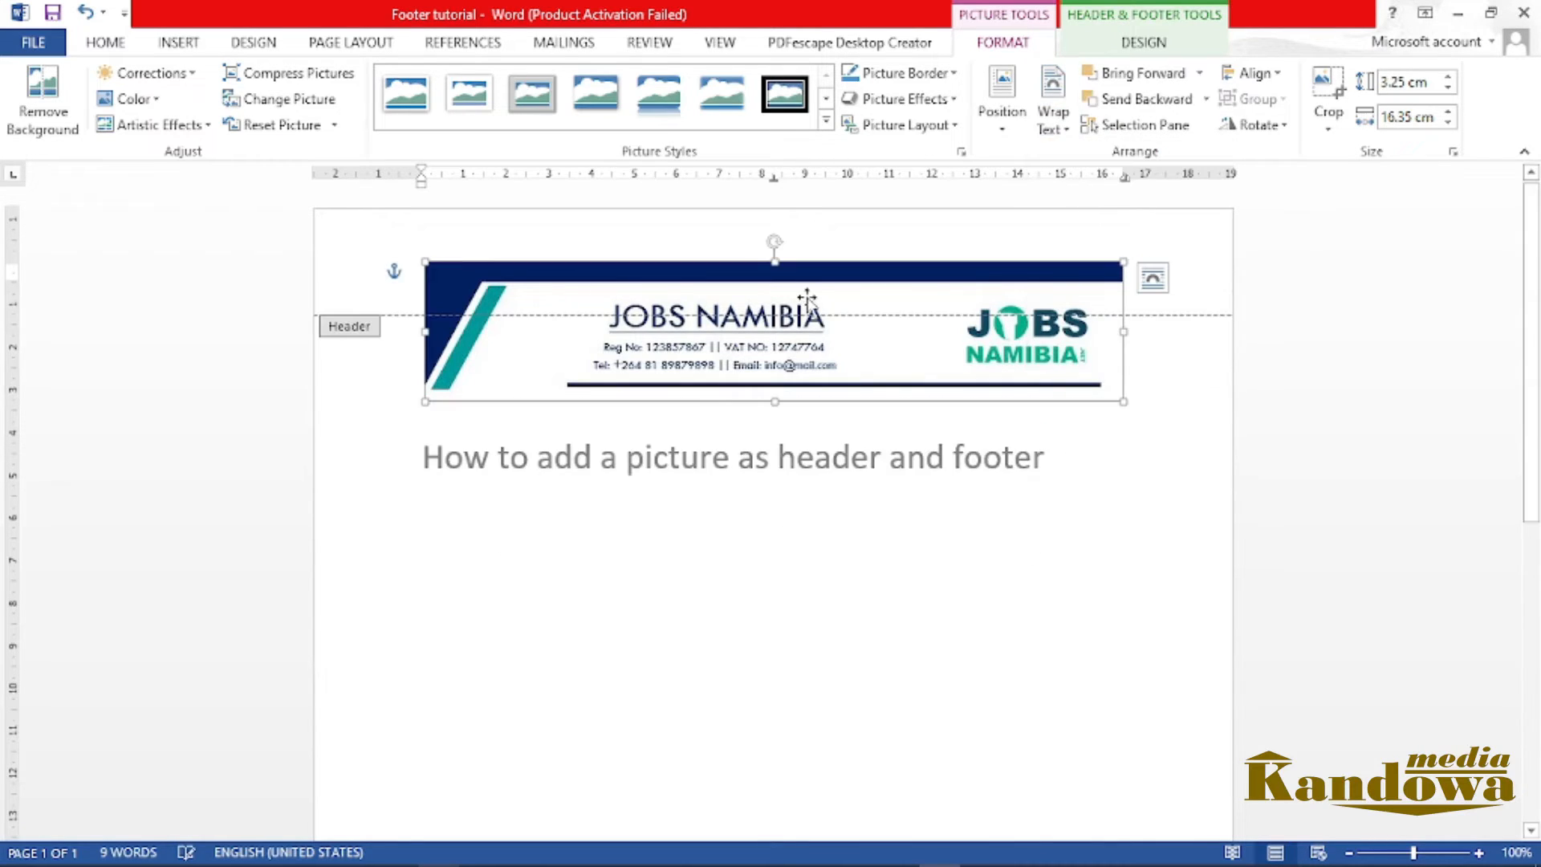
pyautogui.moveTo(644, 290); pyautogui.dragTo(525, 238)
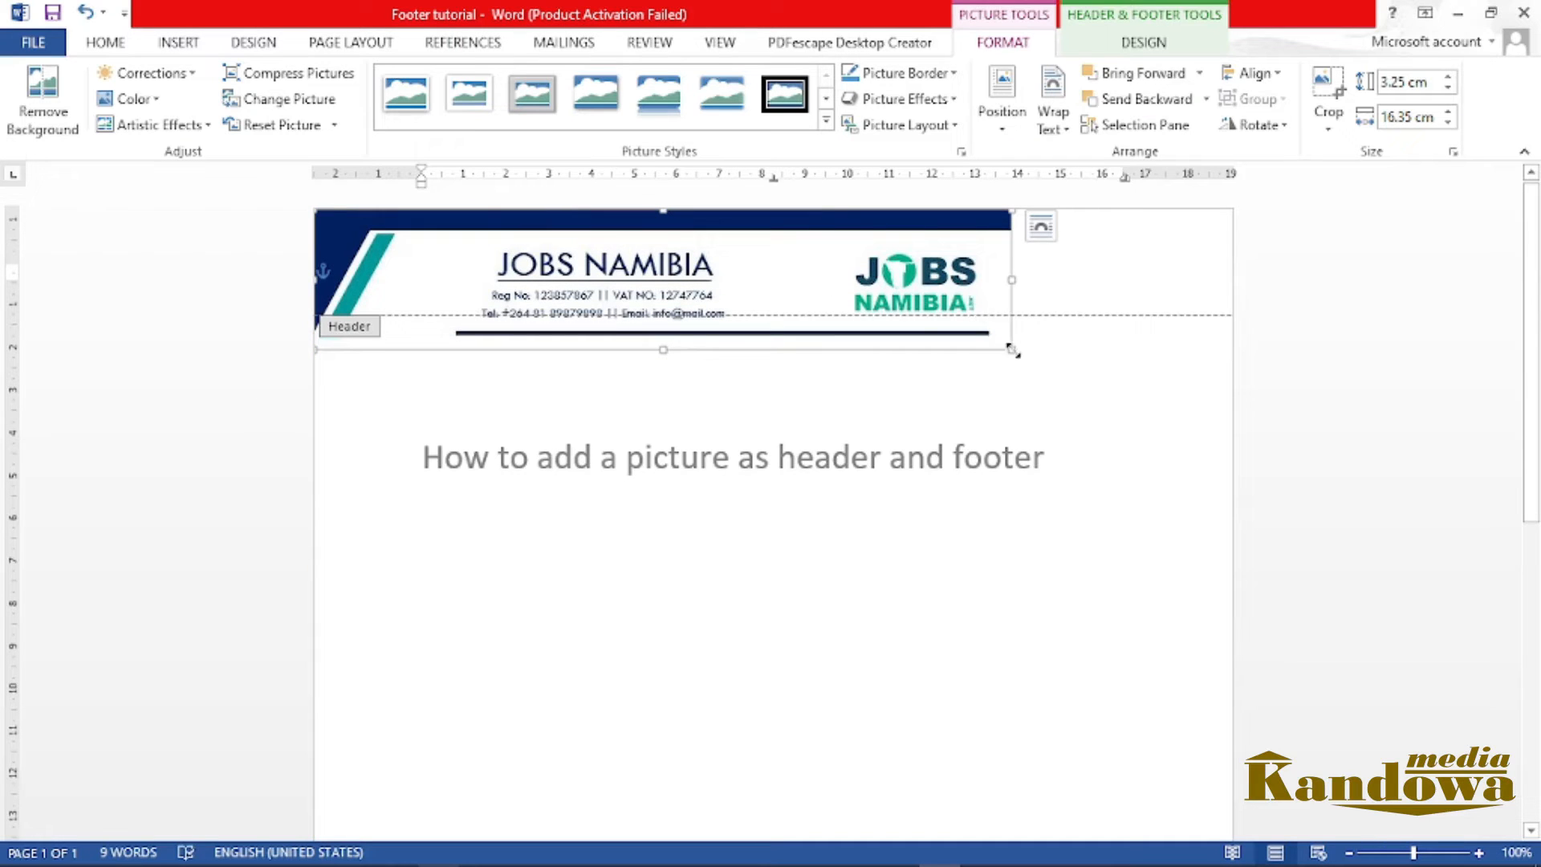
pyautogui.moveTo(1012, 349); pyautogui.dragTo(1108, 393)
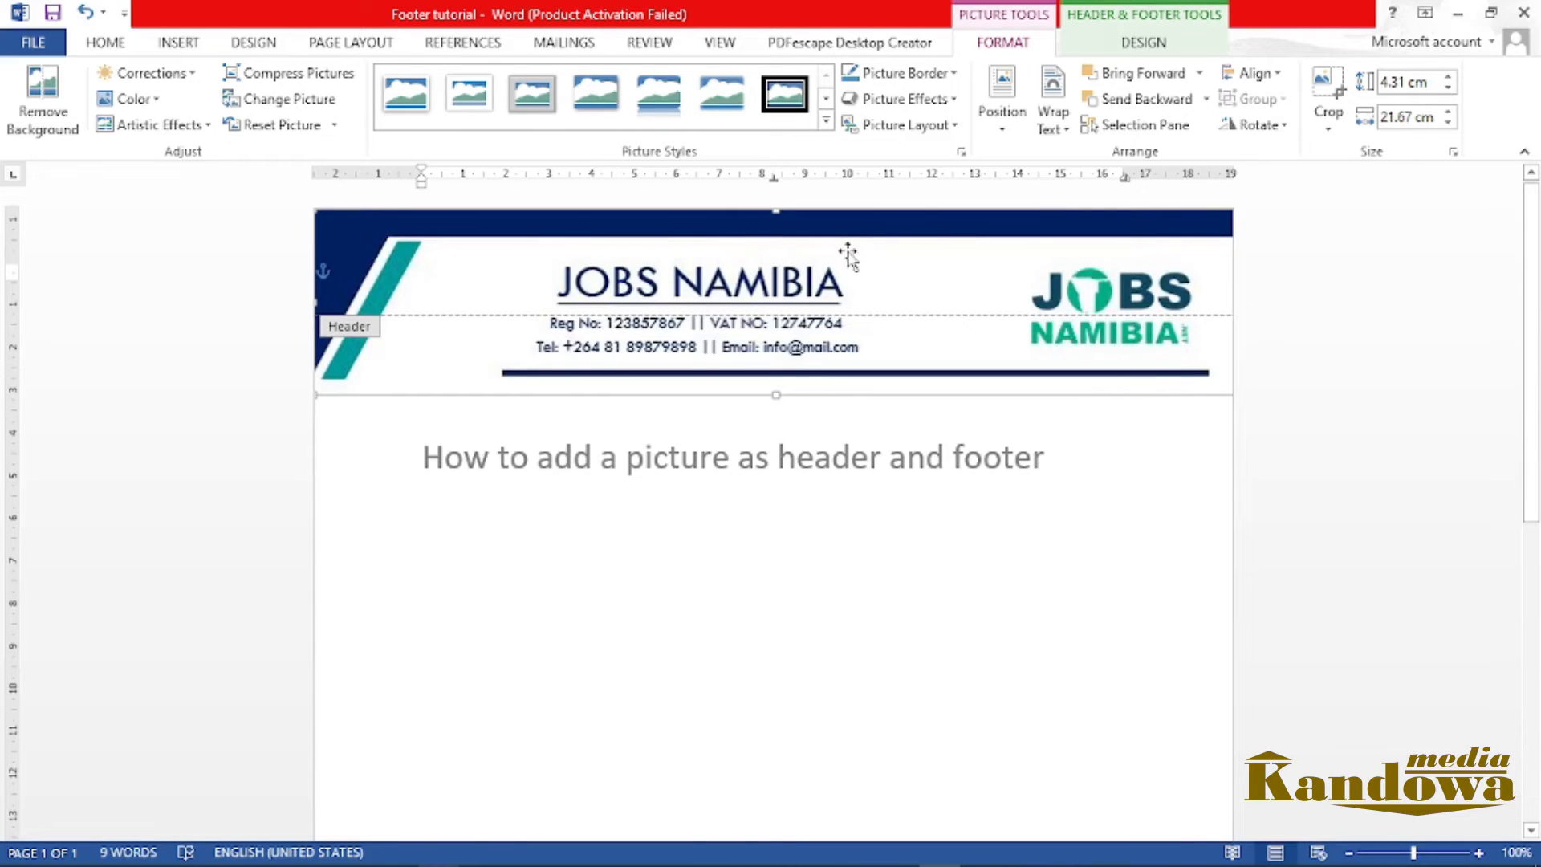
# Set the header distance from the page top to 1.7 cm and move the header picture back up to the page's top edge
pyautogui.click(1143, 44)
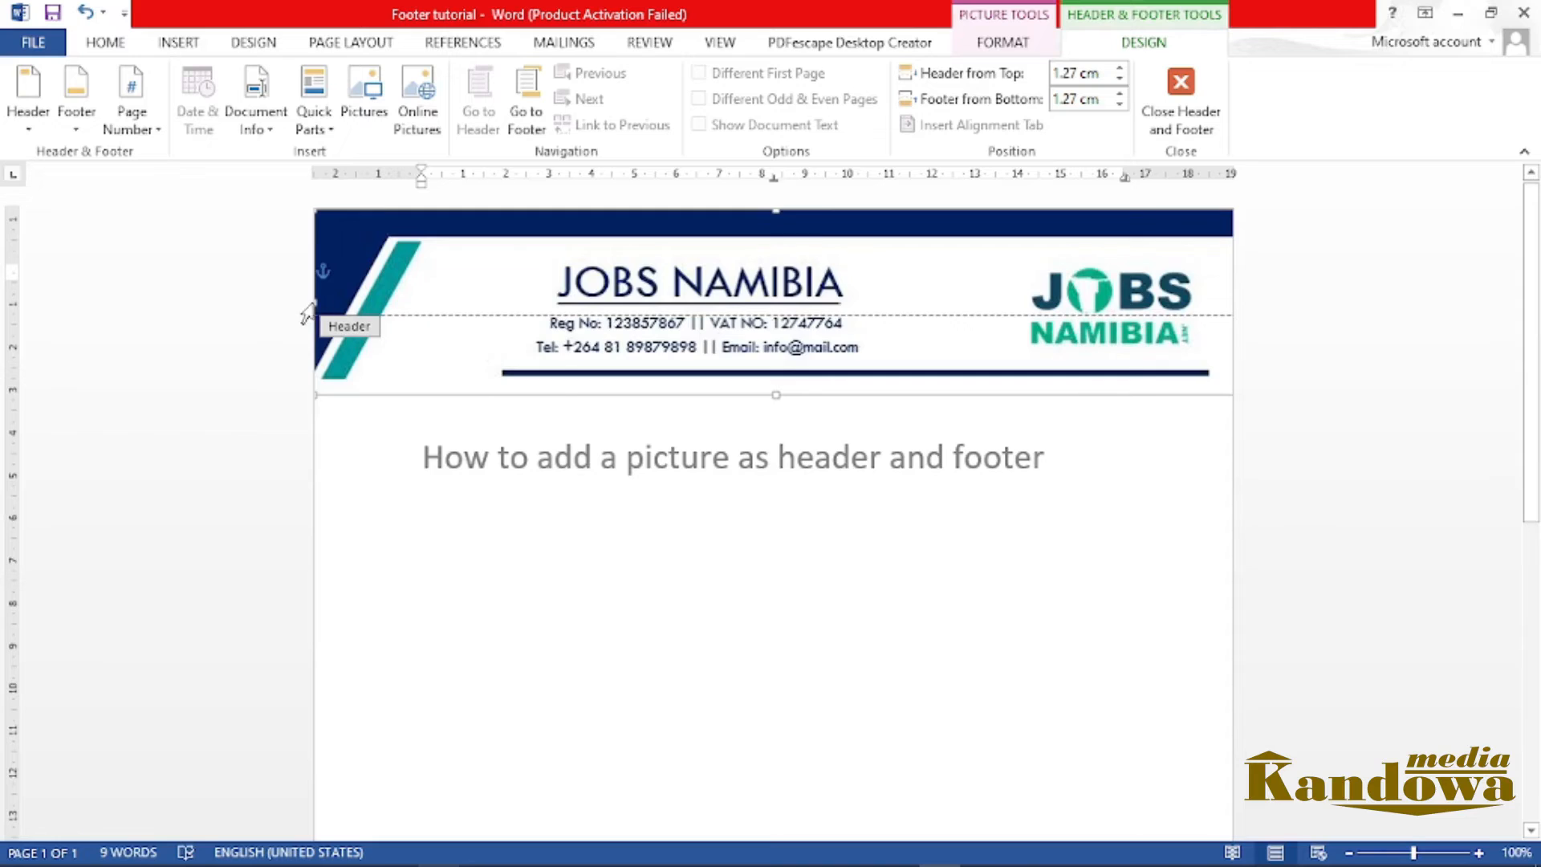
pyautogui.click(1071, 77)
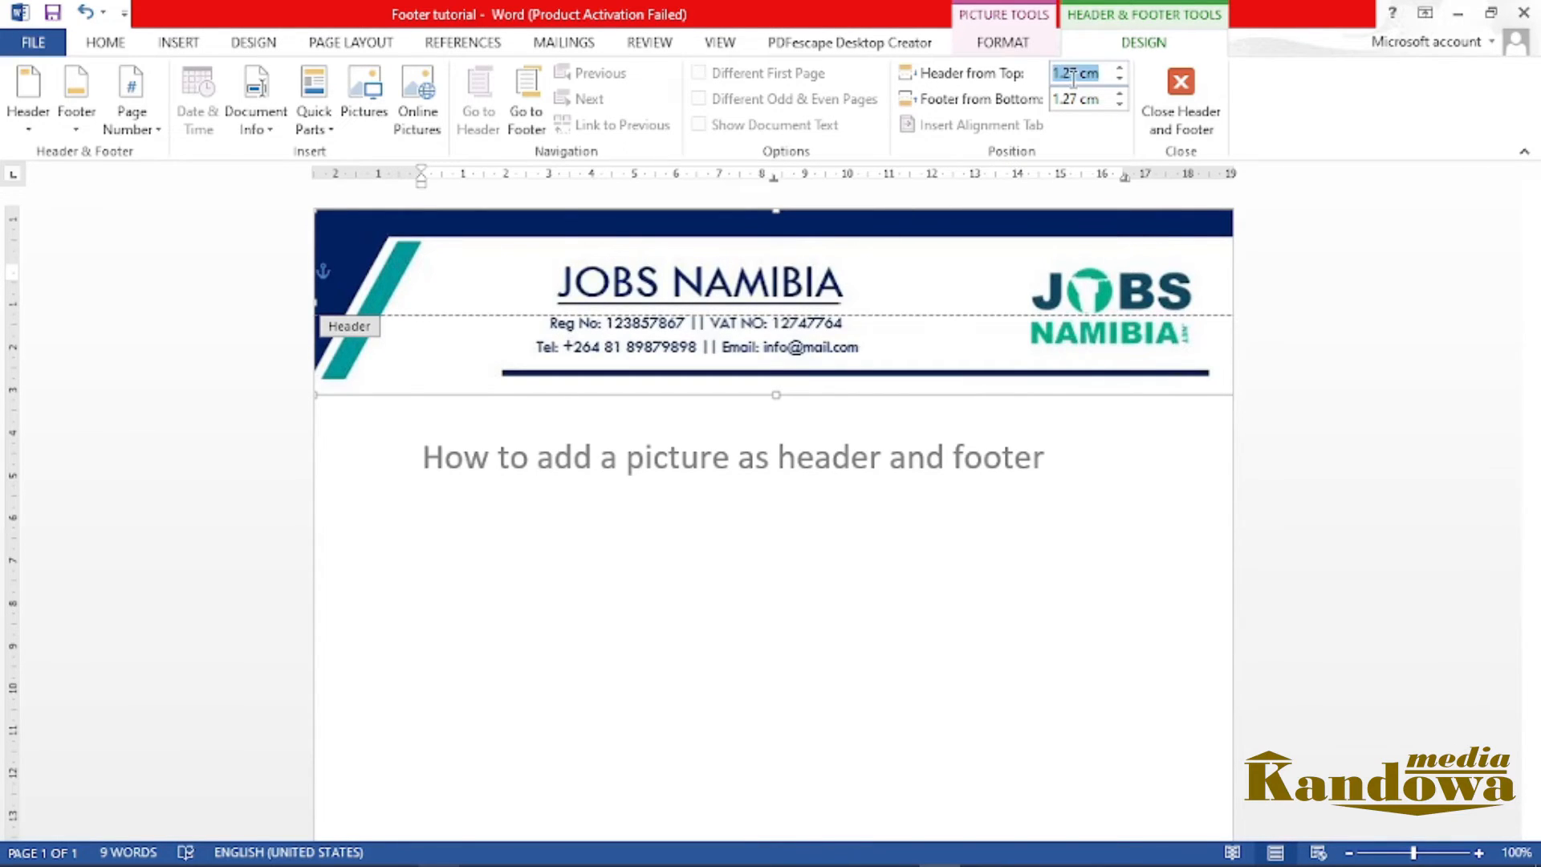
pyautogui.click(1073, 77)
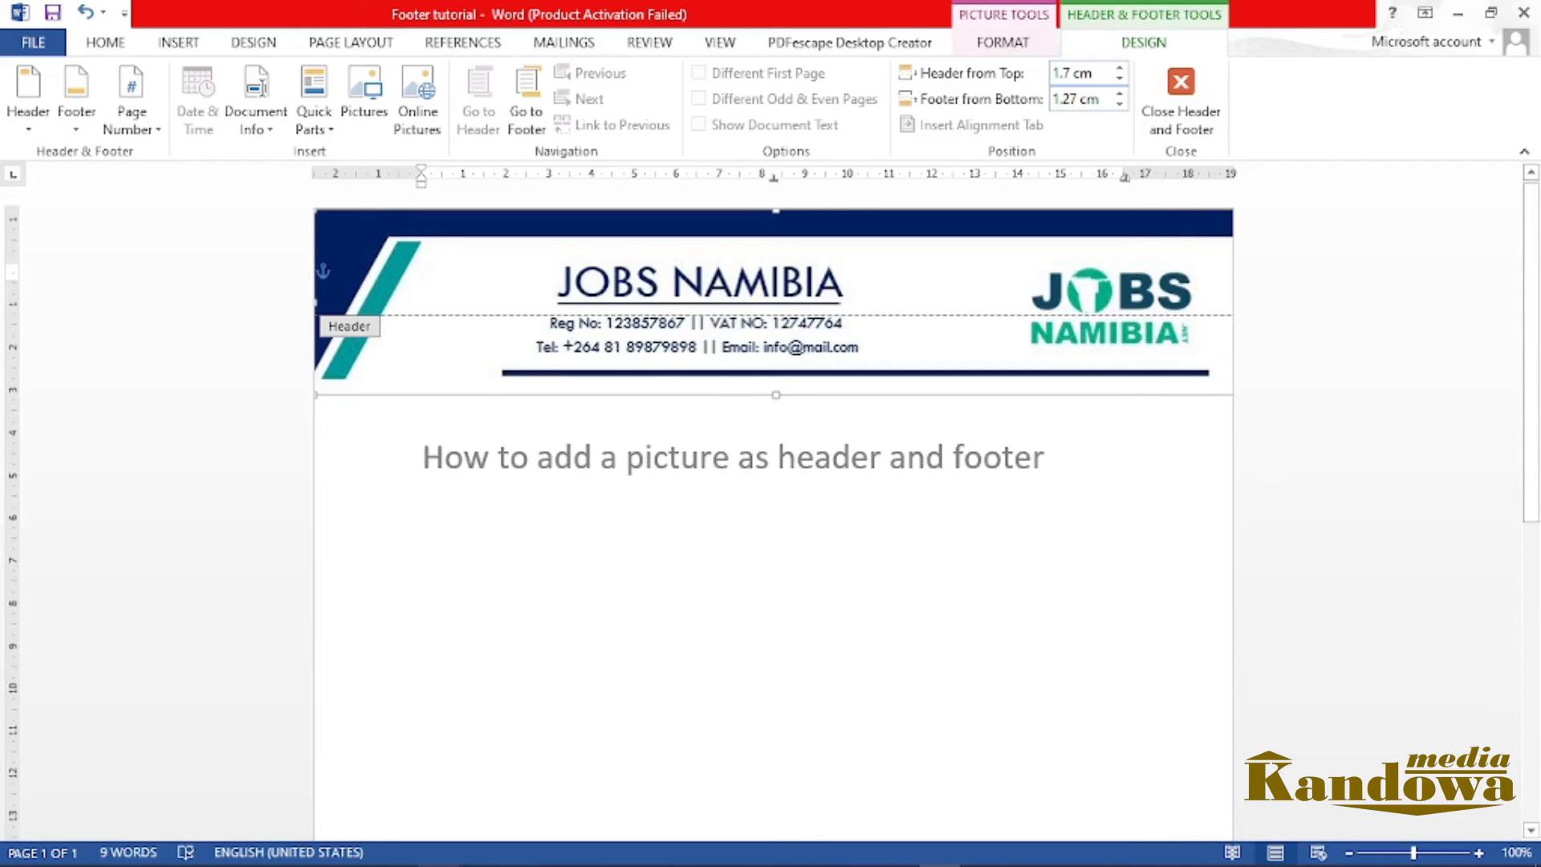
pyautogui.press('Return')
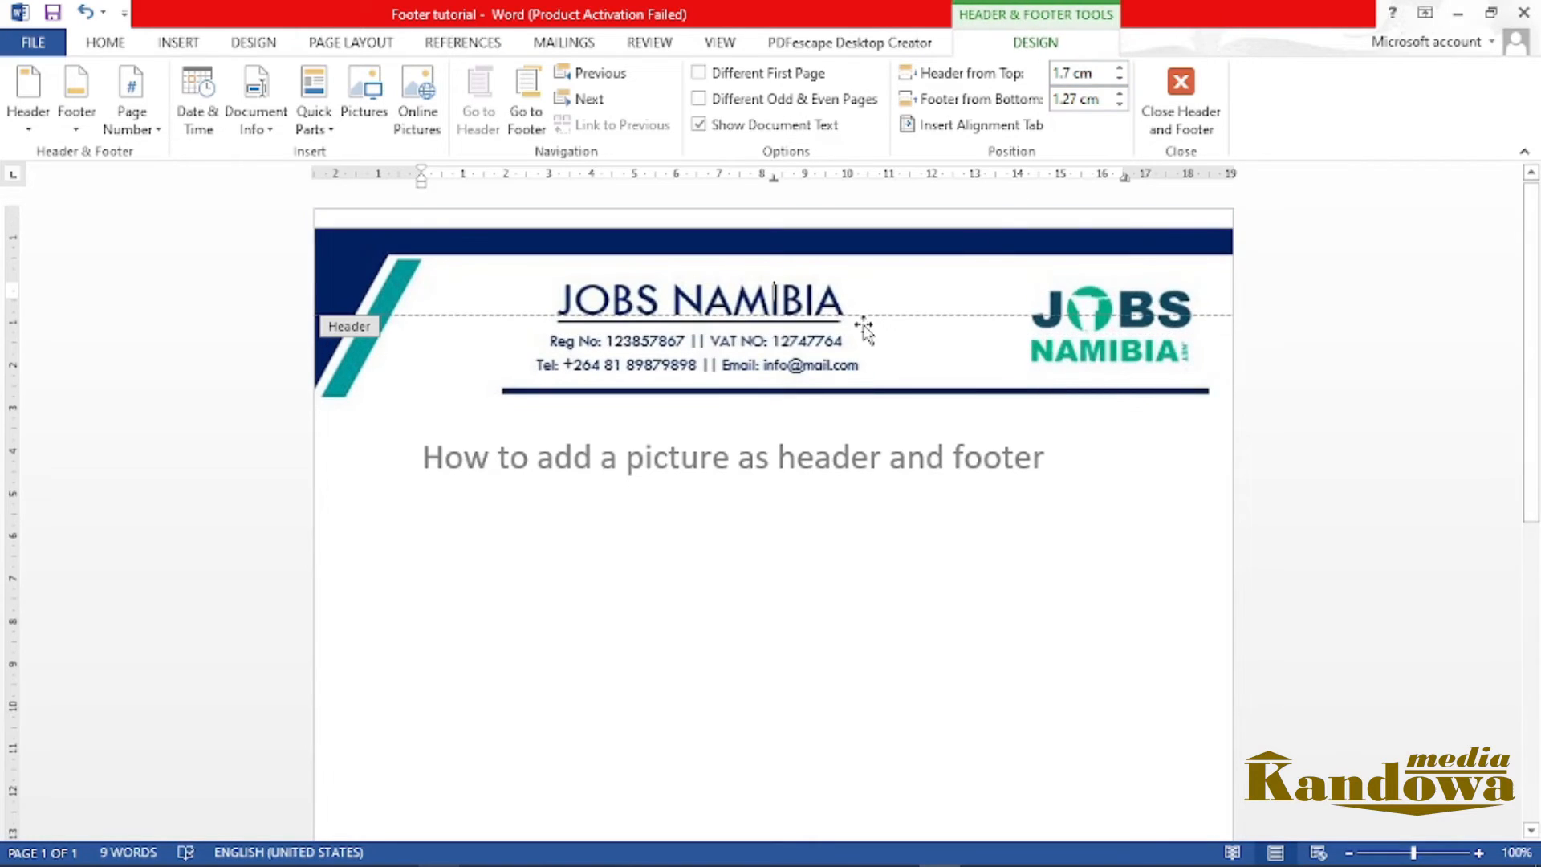
pyautogui.click(799, 280)
pyautogui.moveTo(799, 280); pyautogui.dragTo(795, 261)
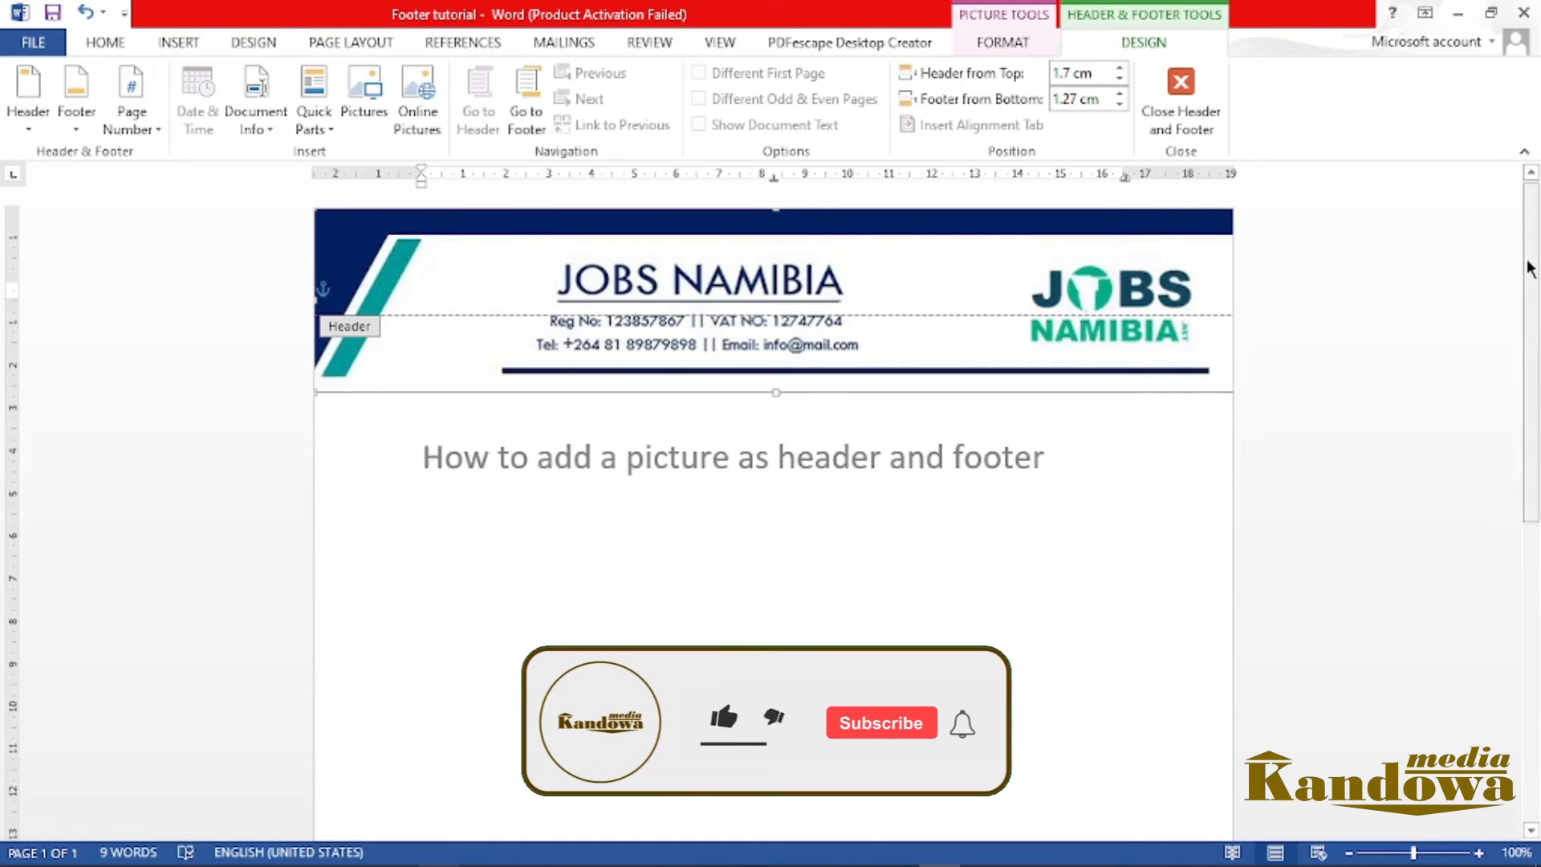
# Insert the picture file footer from the Kandowa Media folder into the page footer
pyautogui.scroll(-1, 1504, 419)
pyautogui.scroll(-6, 1503, 433)
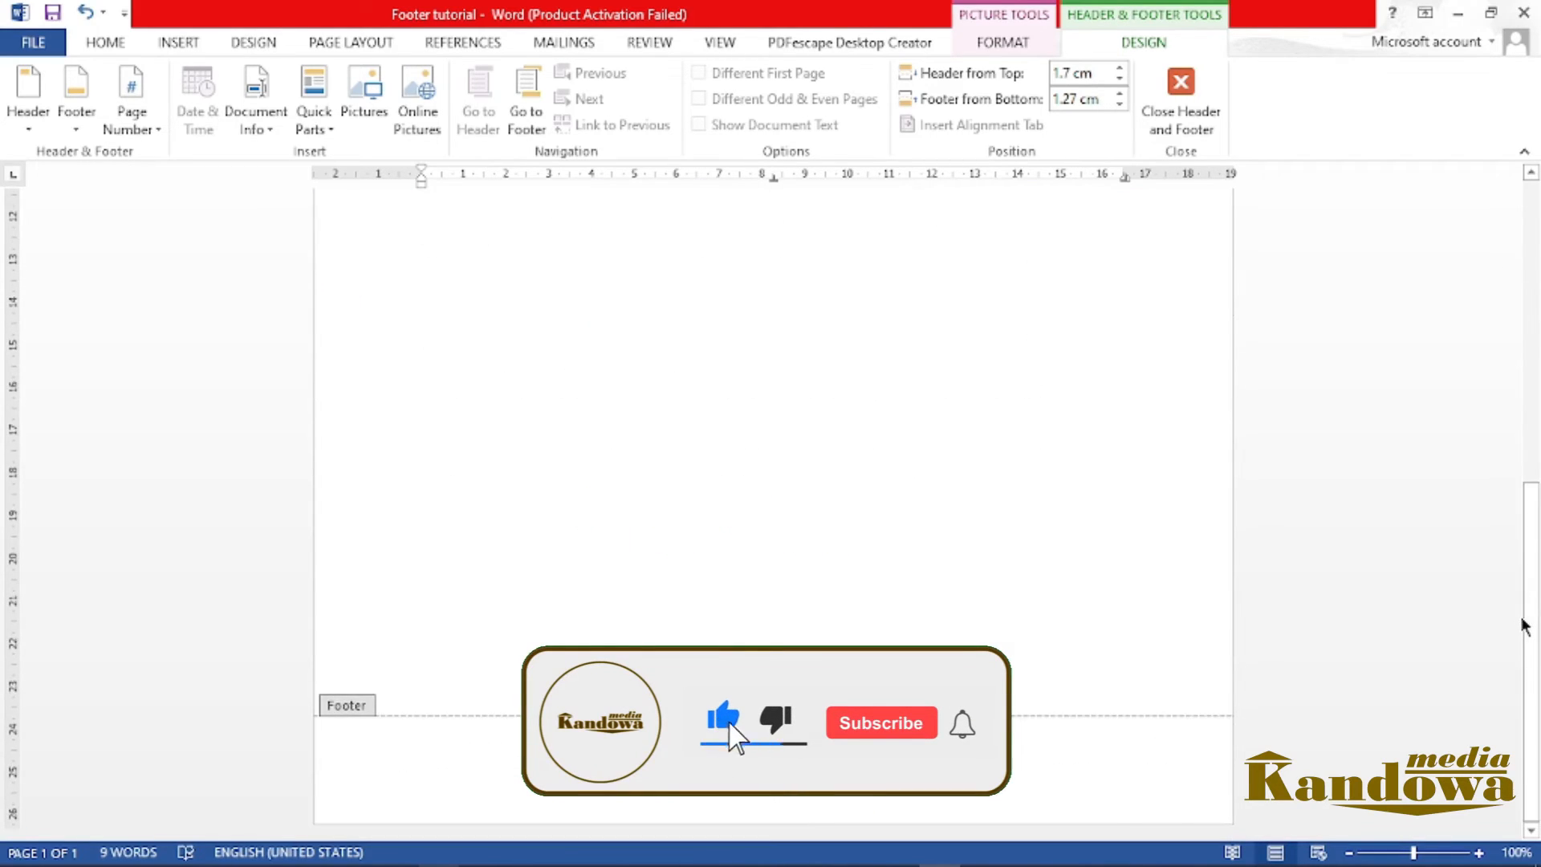
pyautogui.click(754, 759)
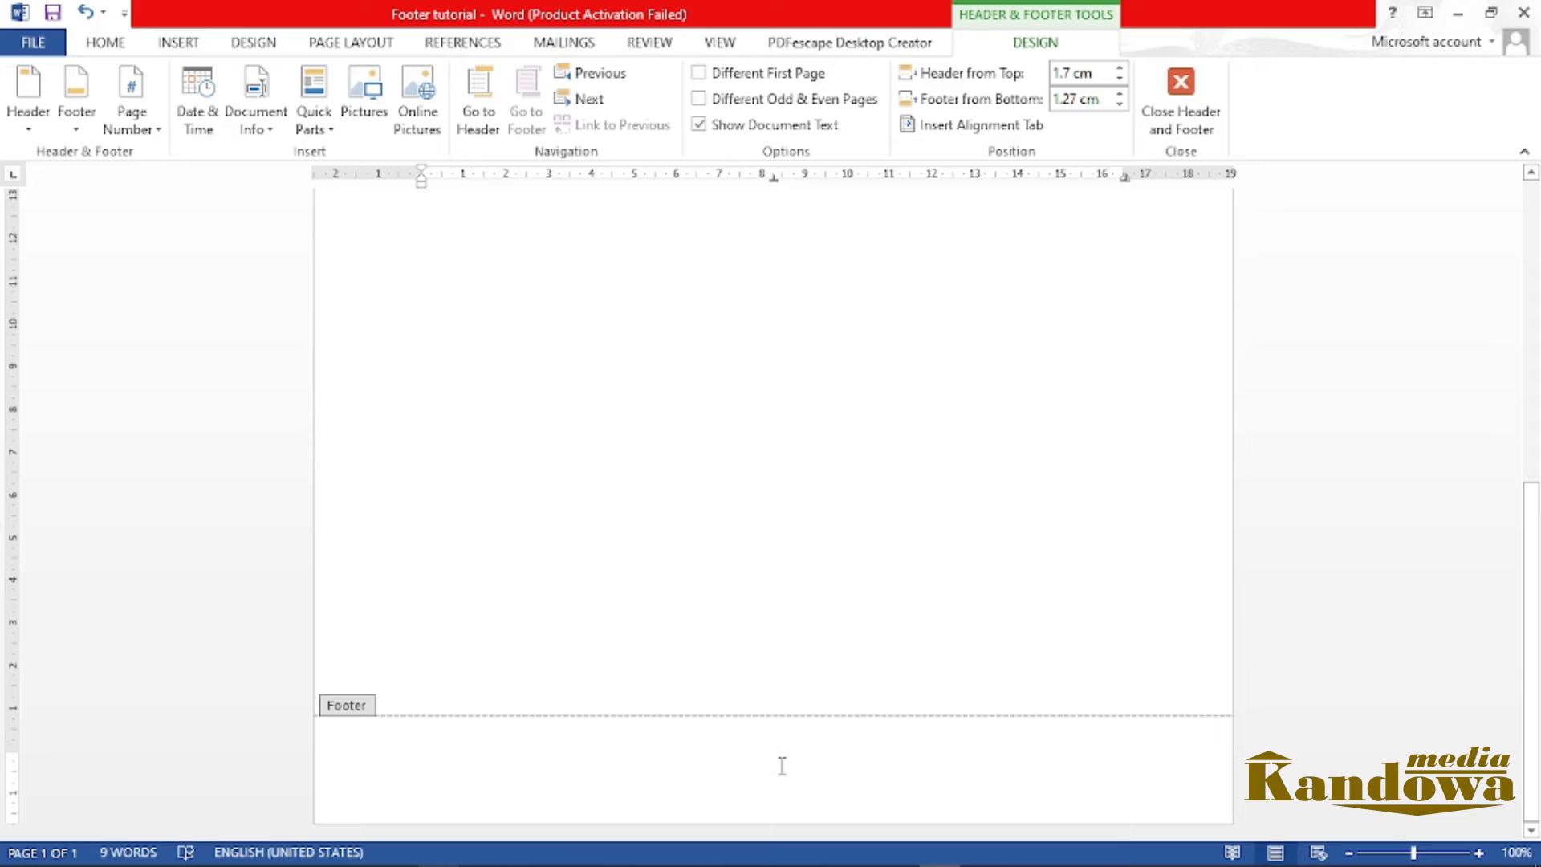
pyautogui.click(364, 97)
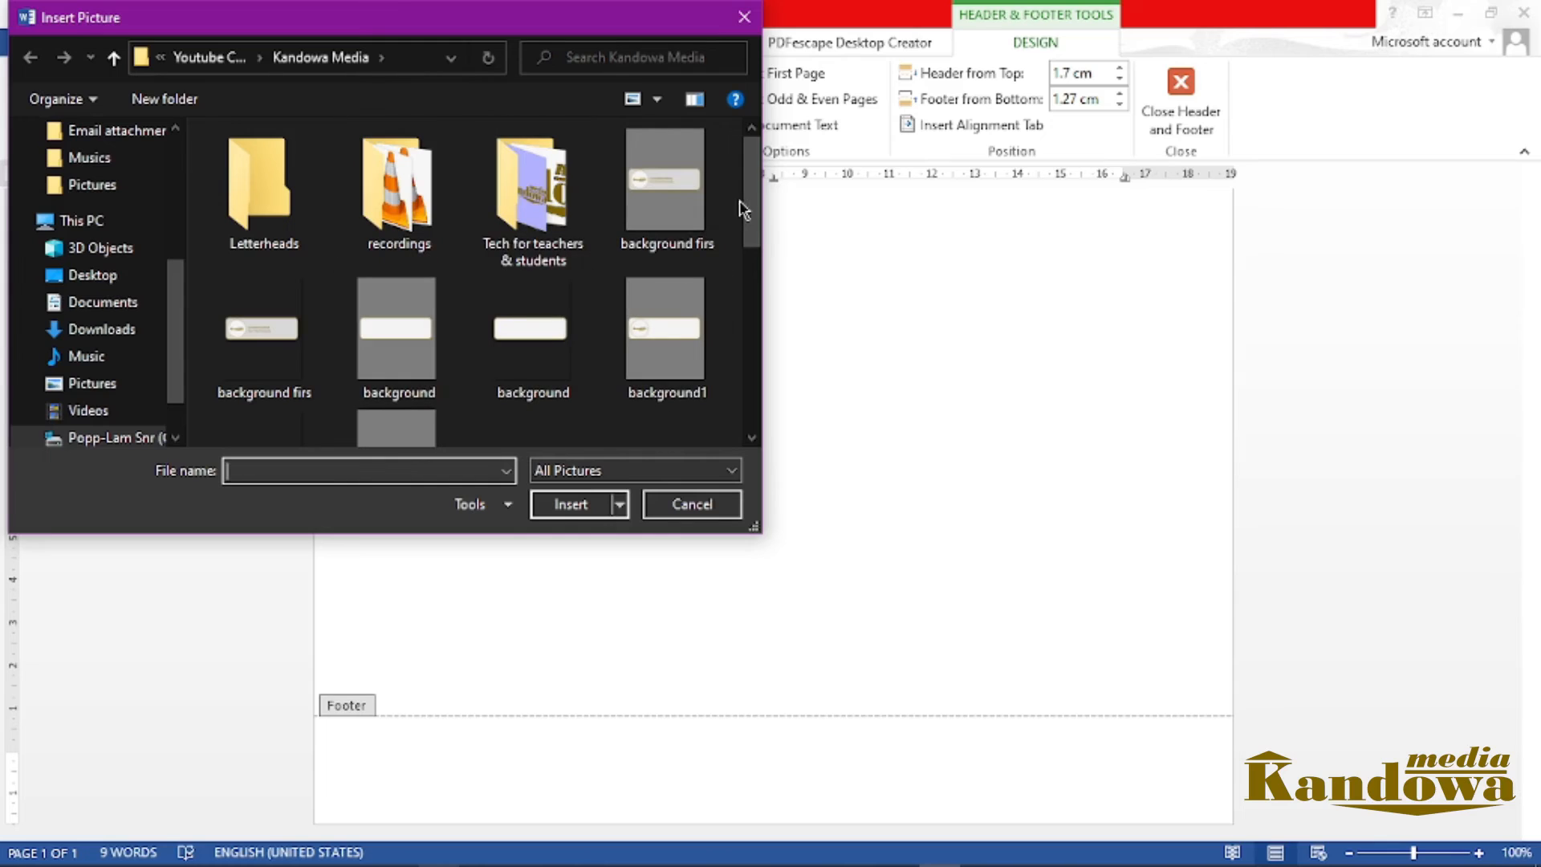
pyautogui.scroll(-2, 752, 215)
pyautogui.moveTo(748, 241); pyautogui.dragTo(750, 312)
pyautogui.click(417, 323)
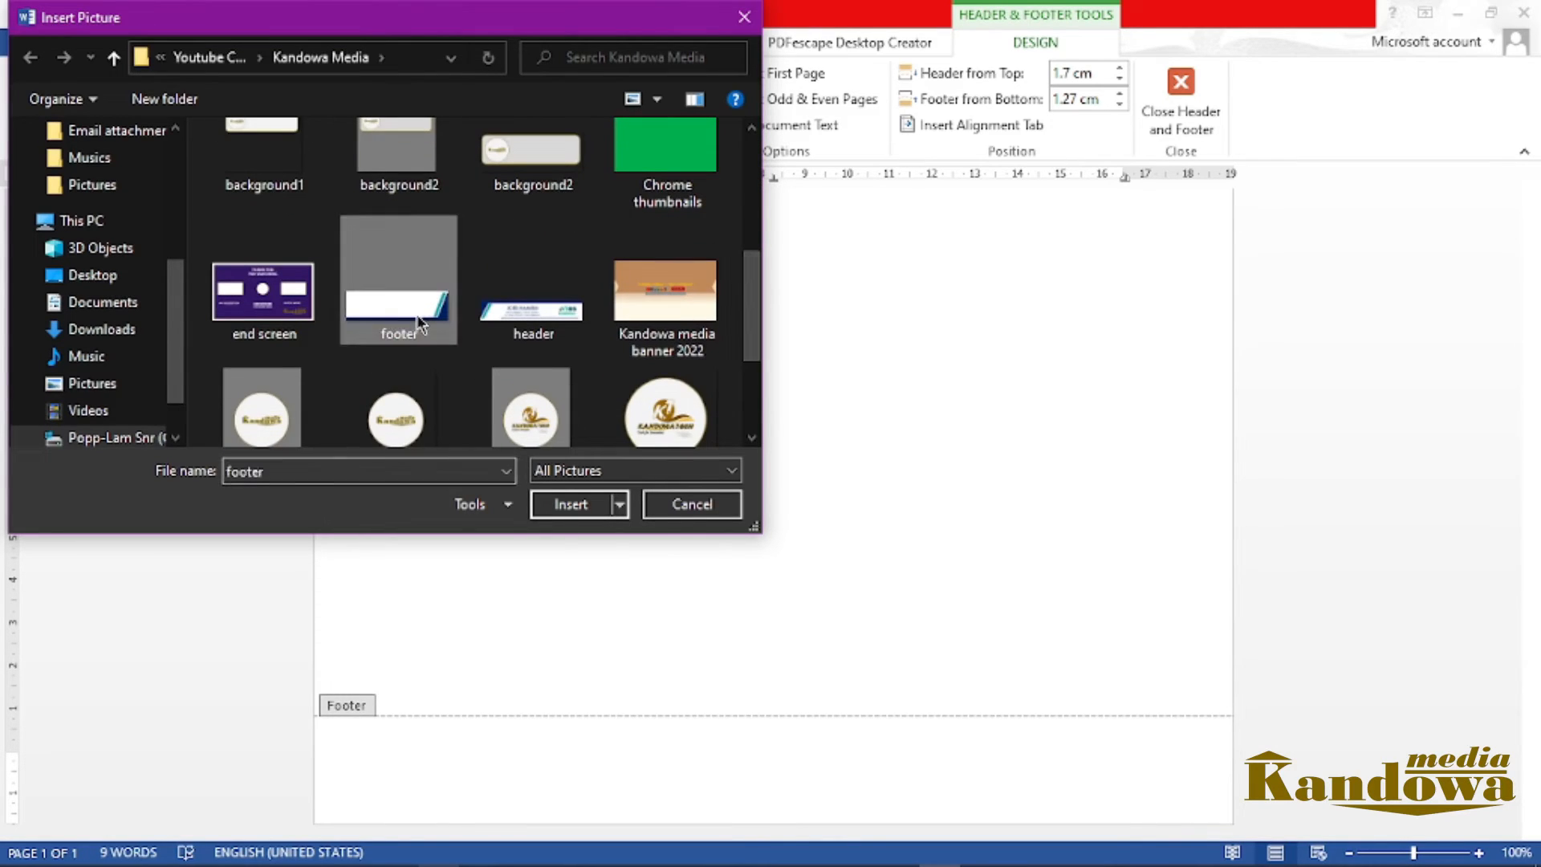
pyautogui.click(566, 506)
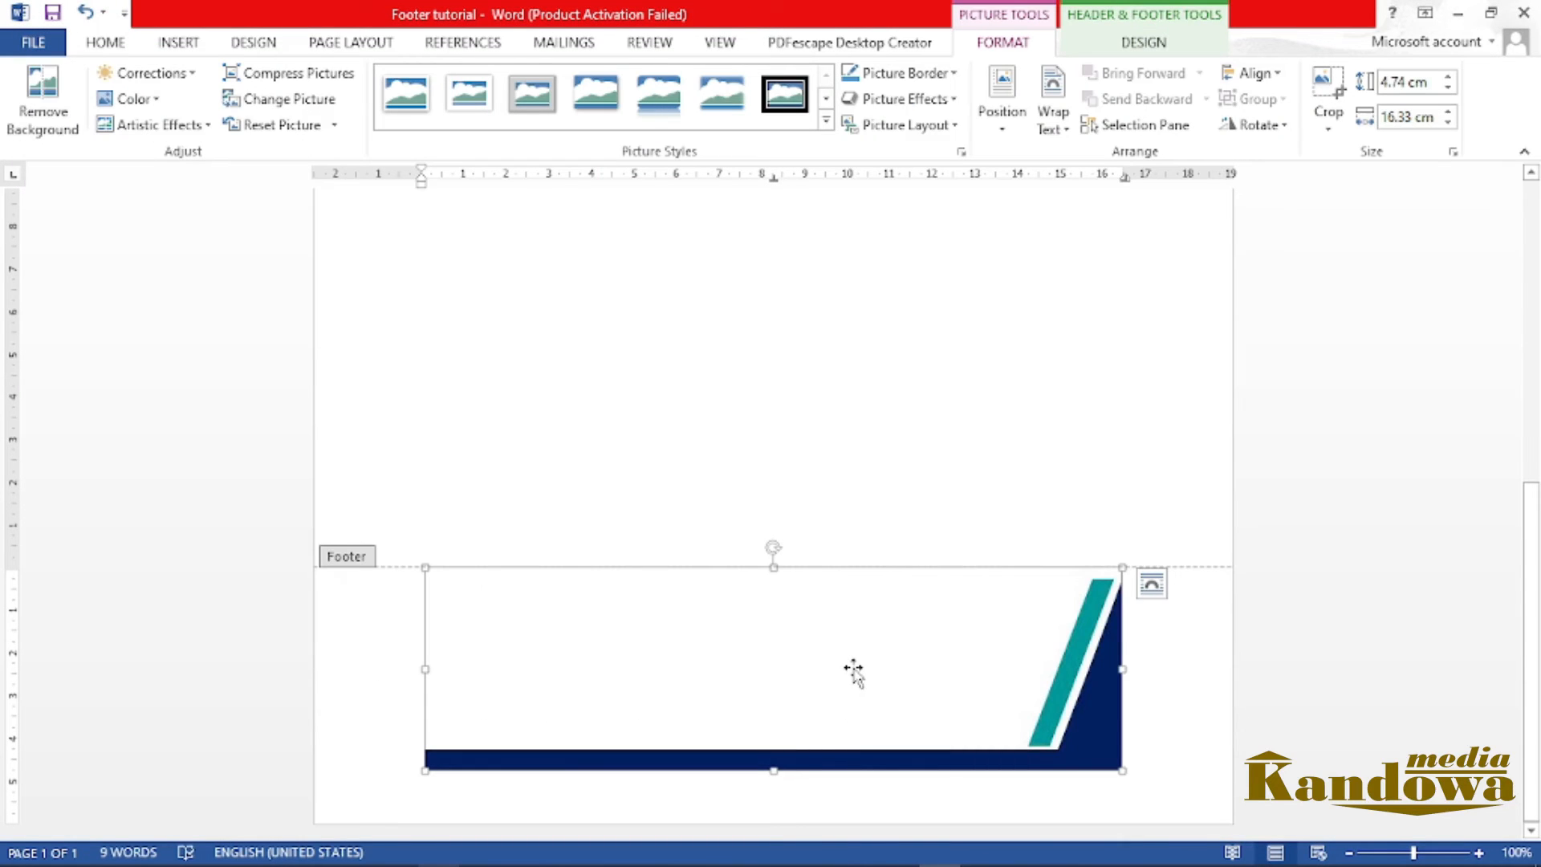
# Place the footer picture behind the text and fit it across the page's bottom edge, about 21.52 cm wide and 6.24 cm high
pyautogui.click(1056, 136)
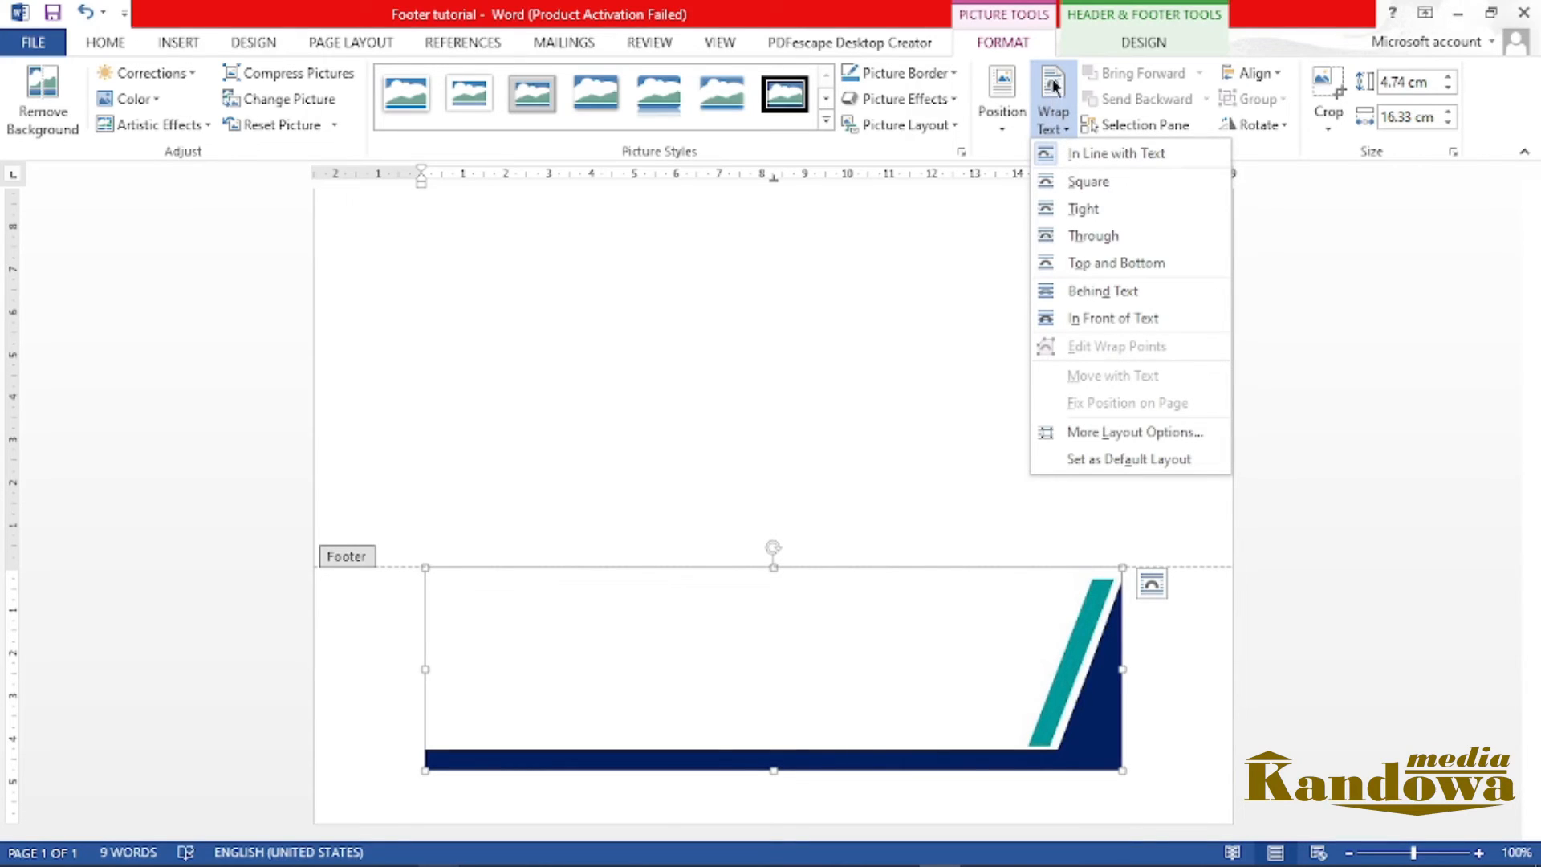
pyautogui.click(1077, 289)
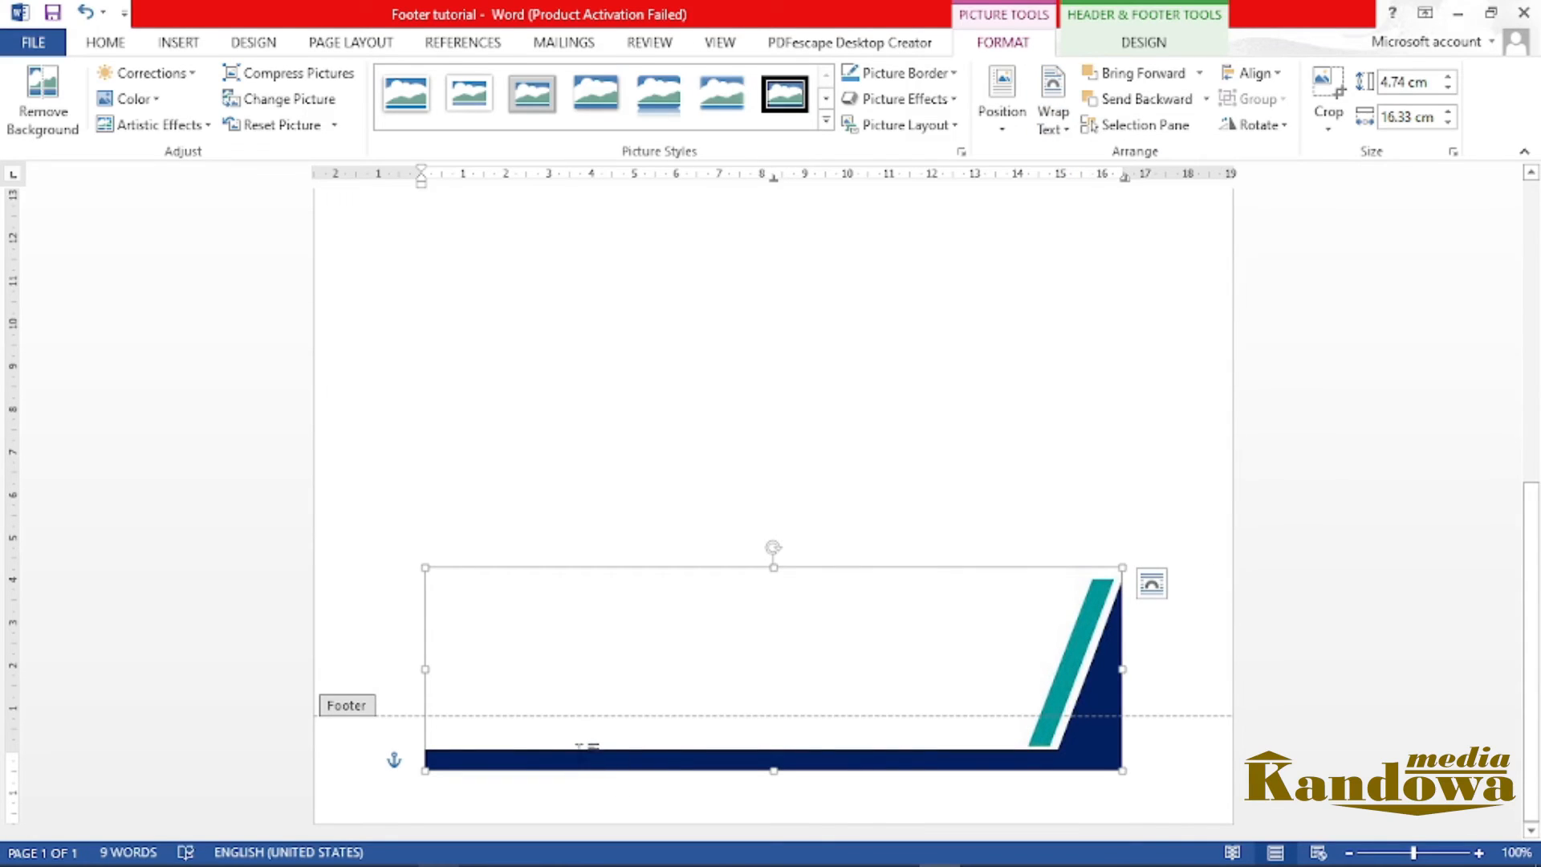
pyautogui.moveTo(546, 743); pyautogui.dragTo(434, 805)
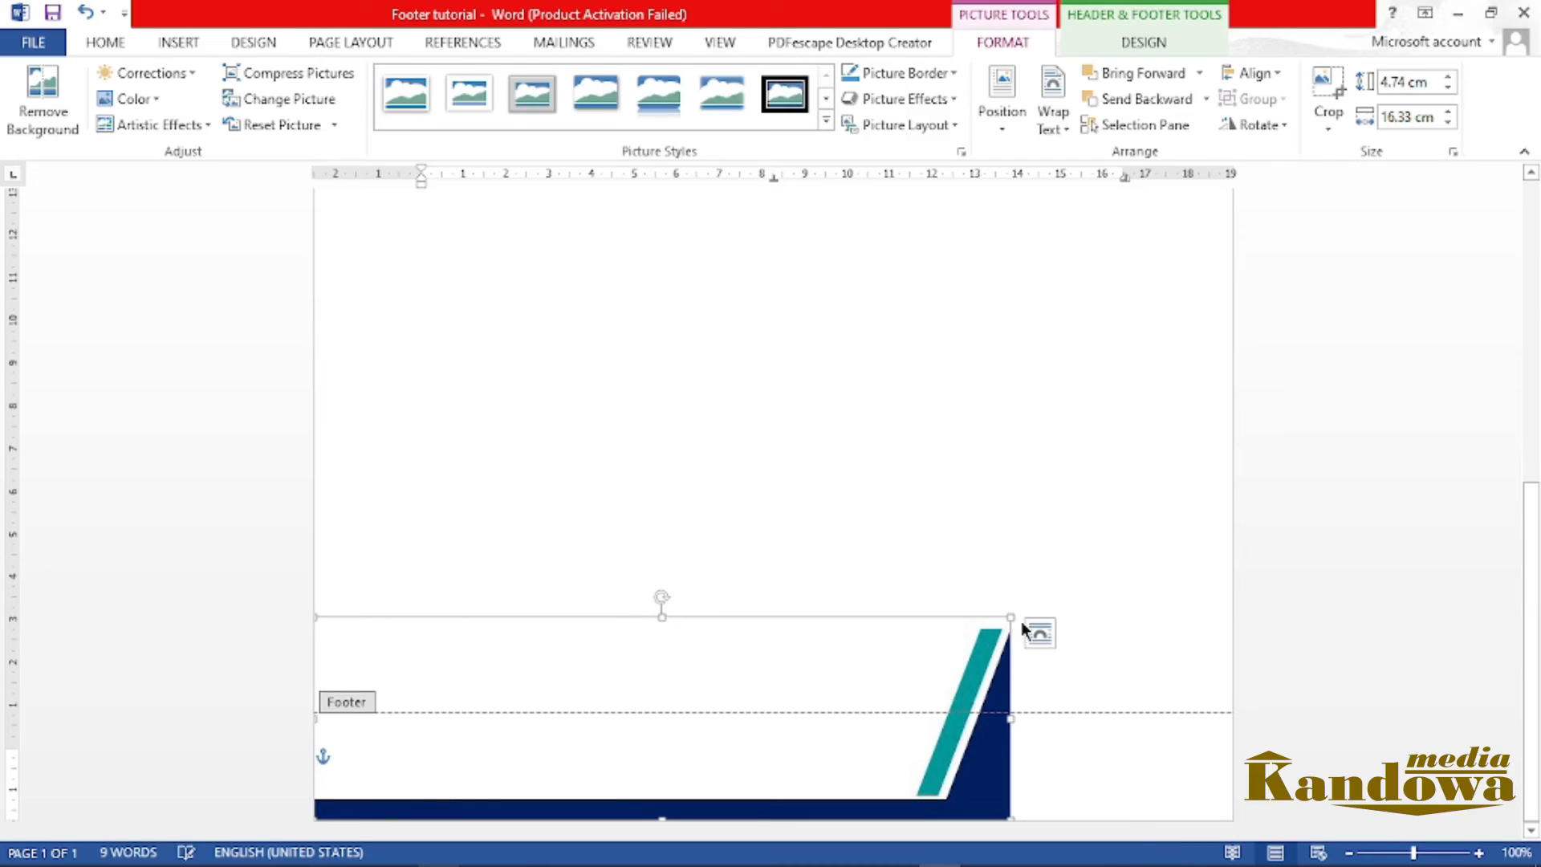
pyautogui.moveTo(1008, 615); pyautogui.dragTo(1199, 554)
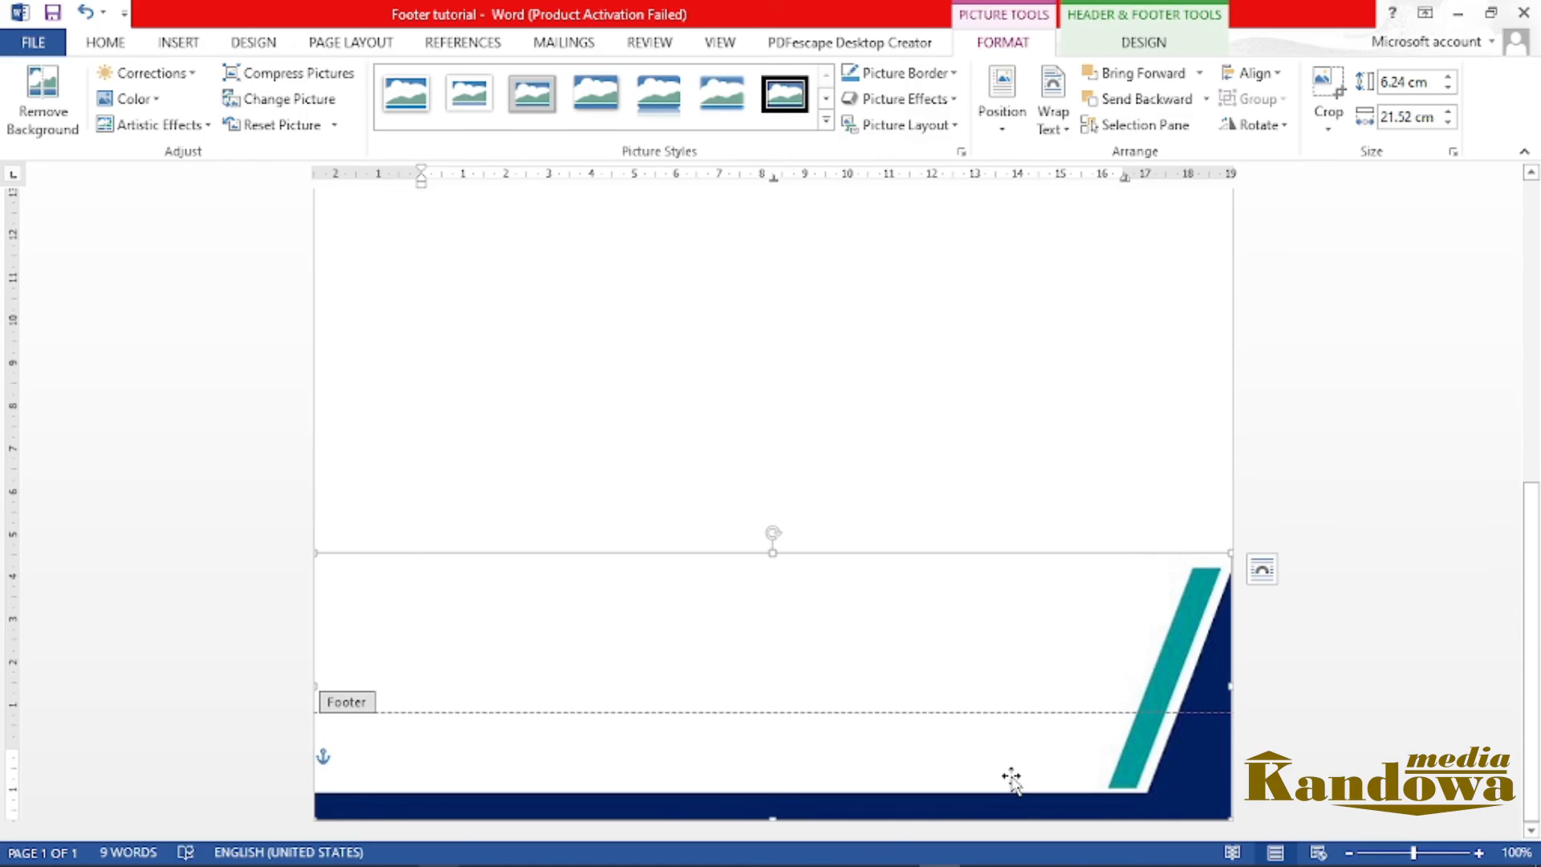
# Close header and footer editing and review the header and footer pictures on the page
pyautogui.moveTo(1535, 600); pyautogui.dragTo(1532, 257)
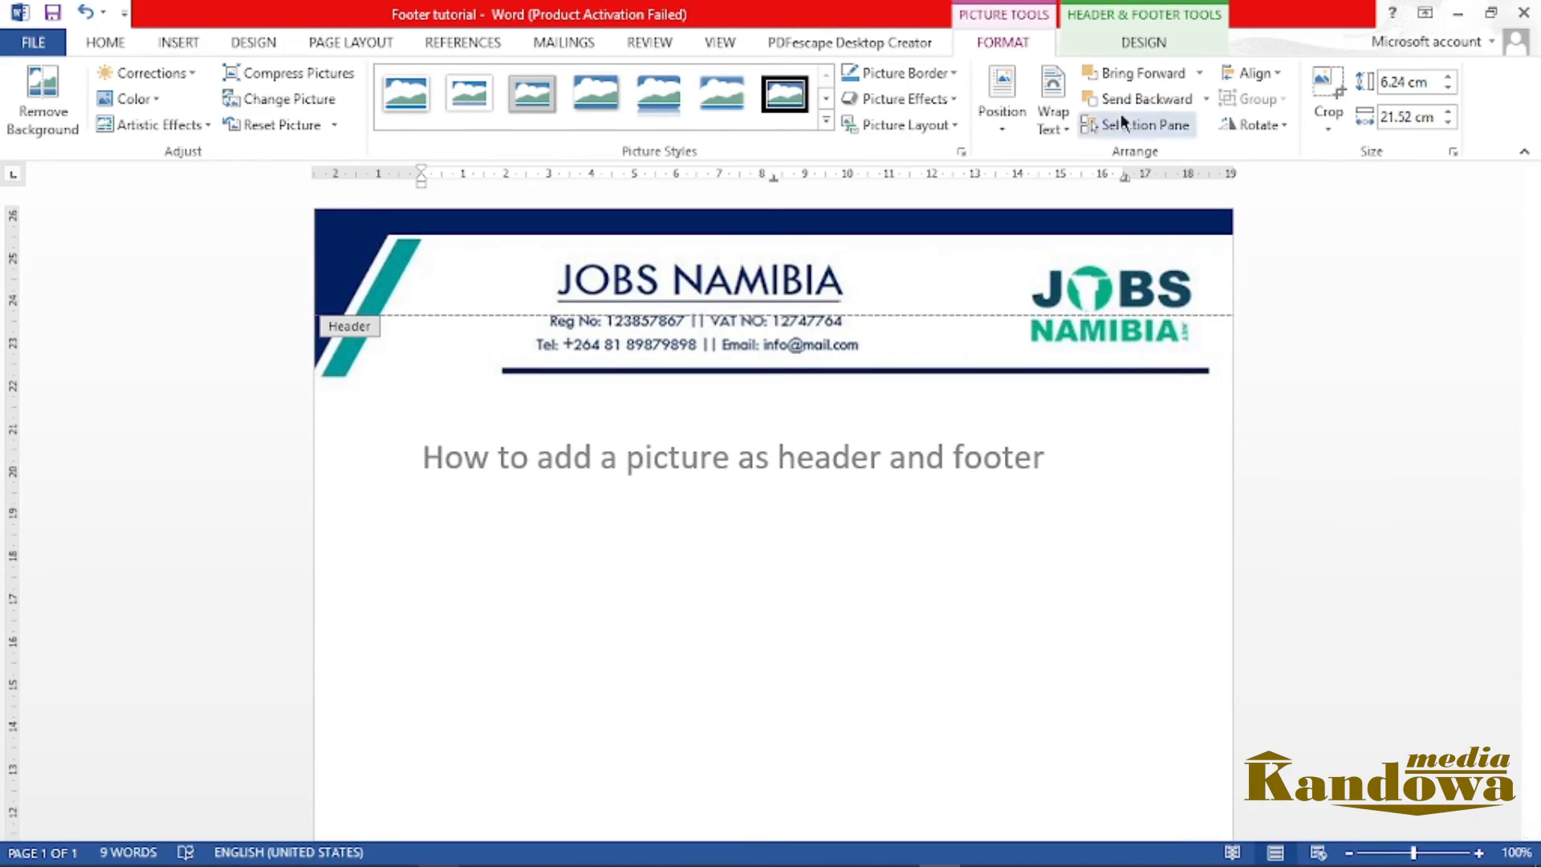
pyautogui.click(1129, 40)
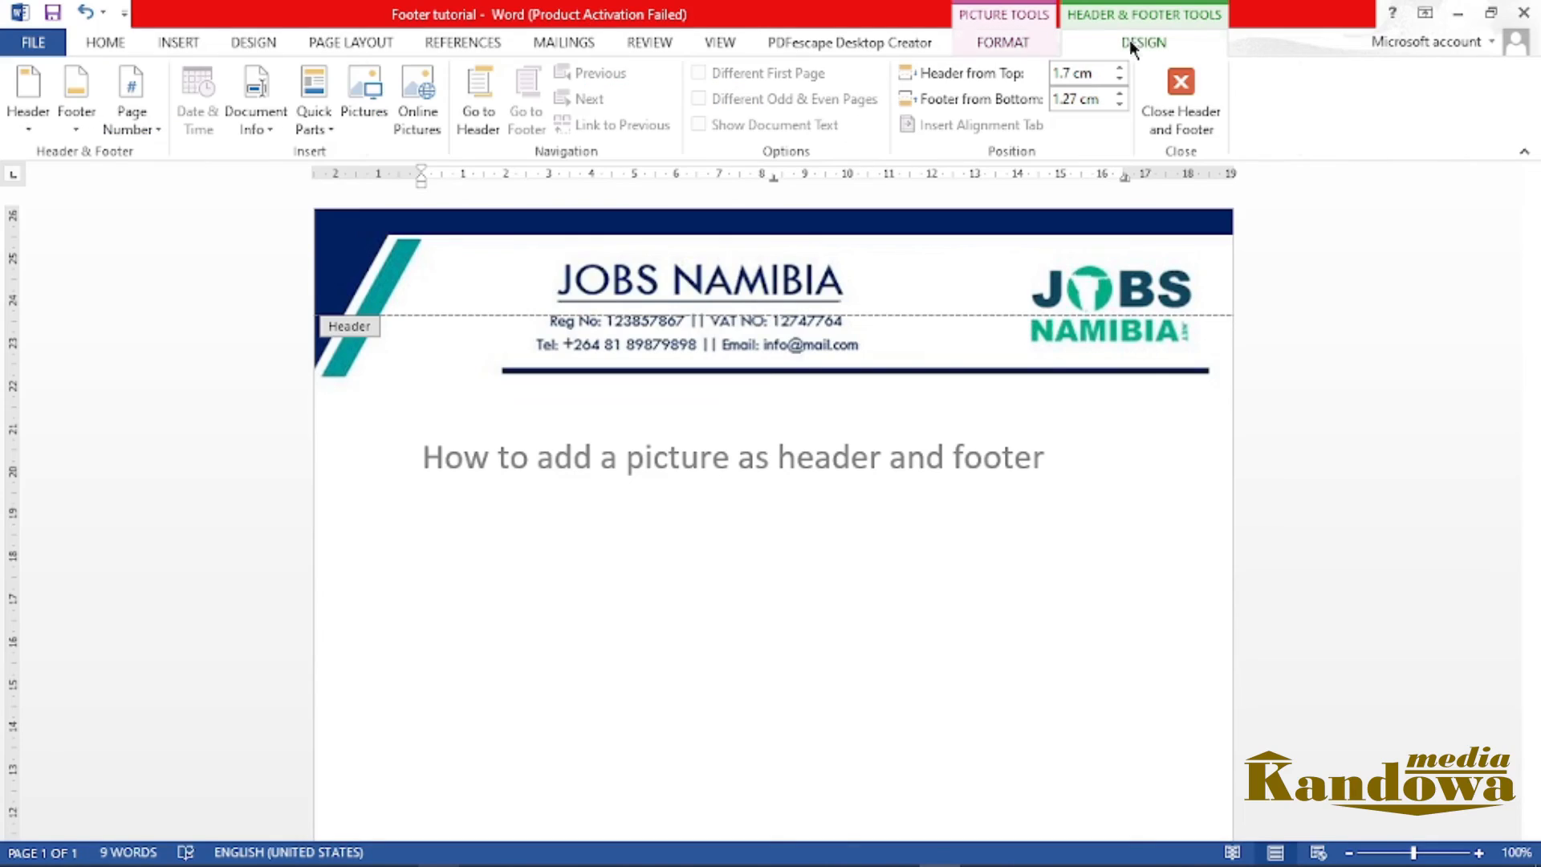
pyautogui.click(1182, 90)
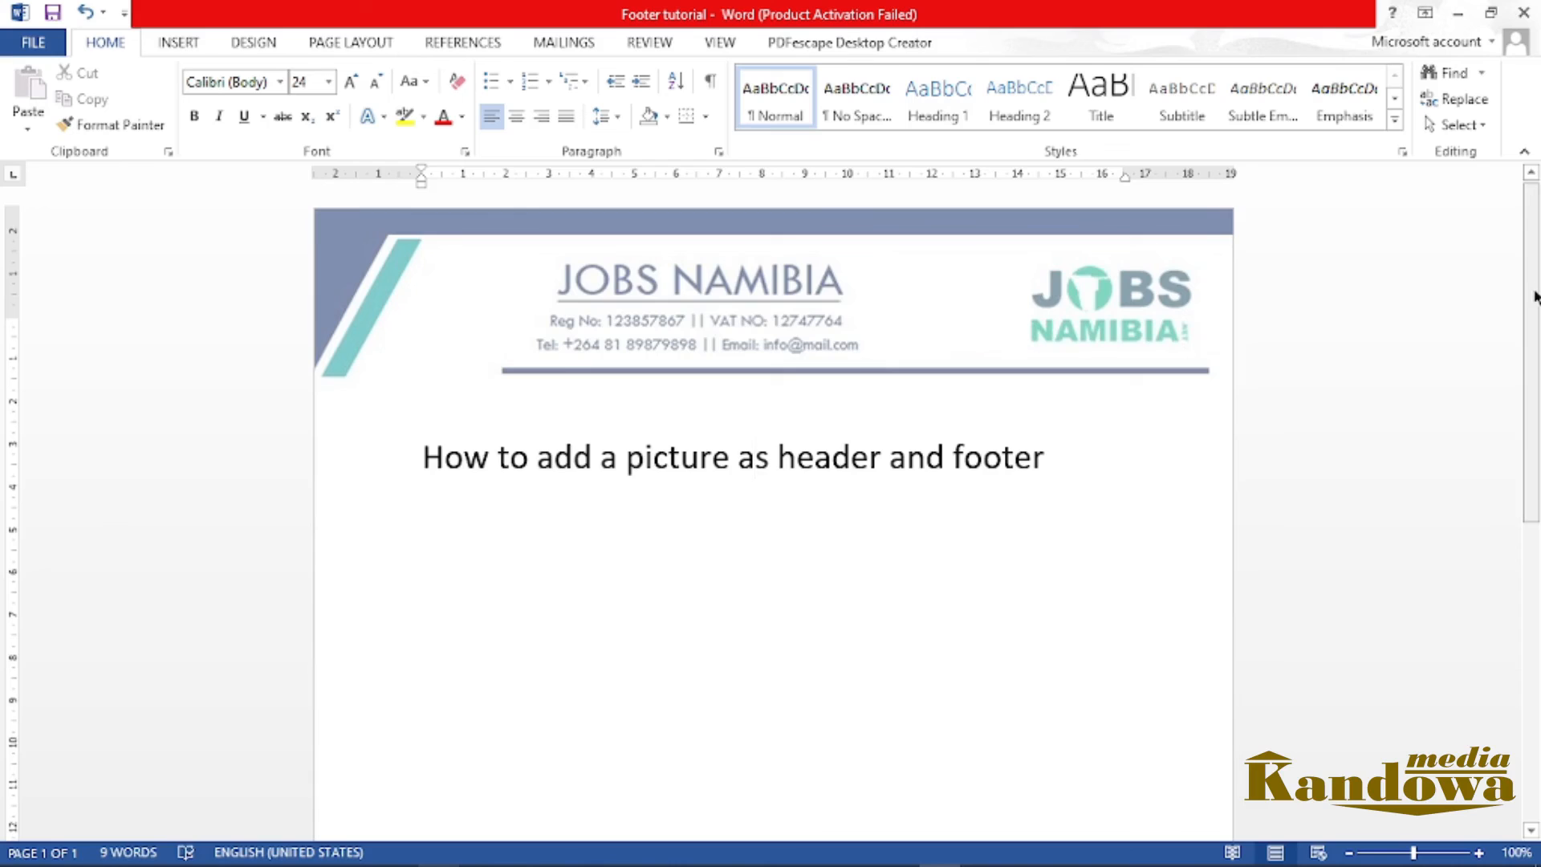
pyautogui.moveTo(1533, 292); pyautogui.dragTo(1537, 590)
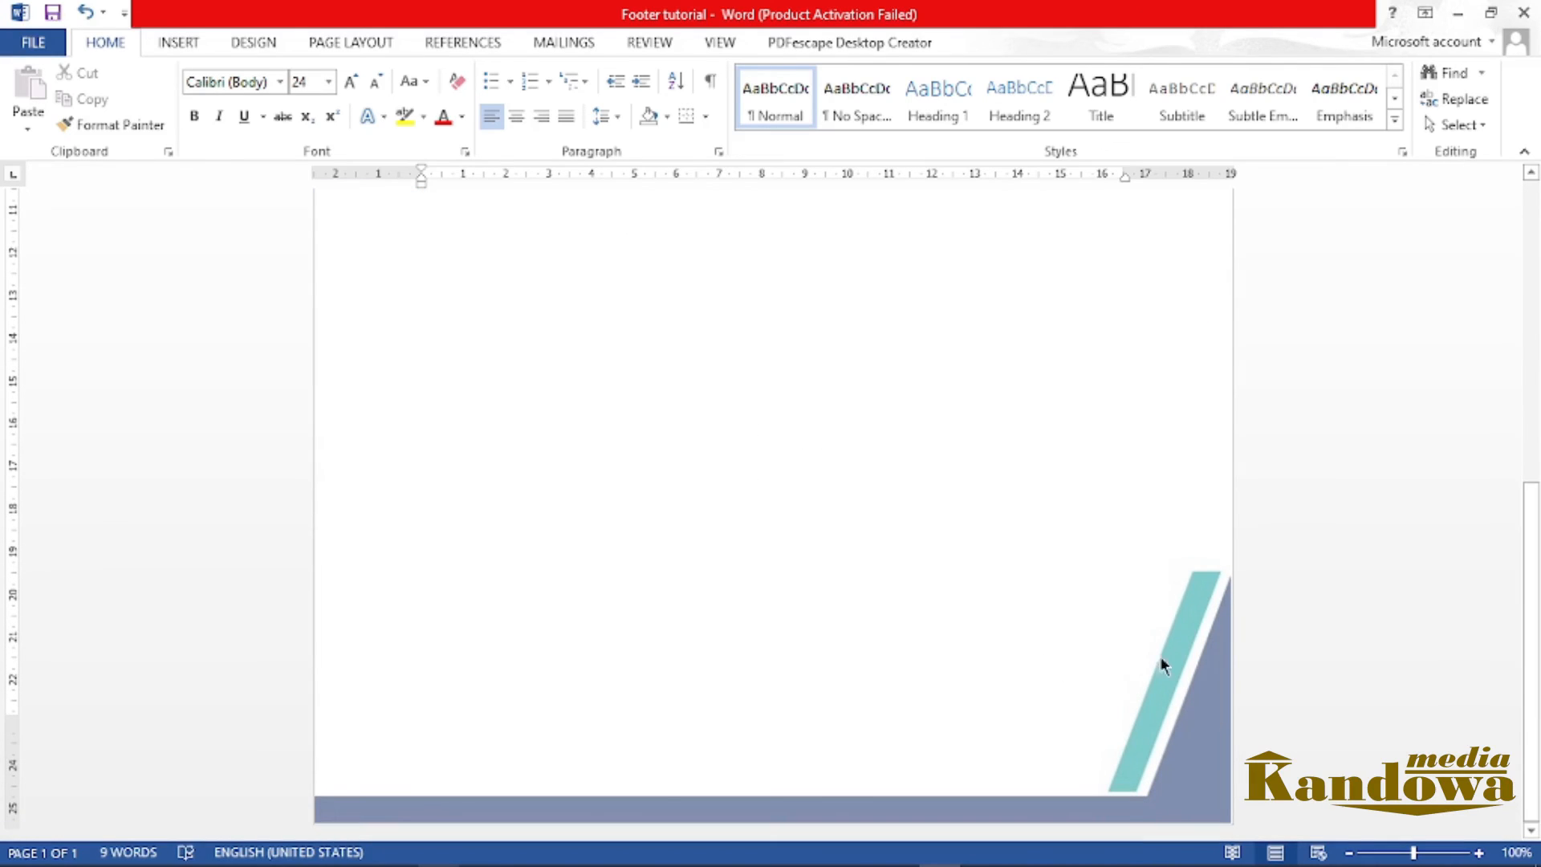
pyautogui.moveTo(1537, 732); pyautogui.dragTo(1537, 443)
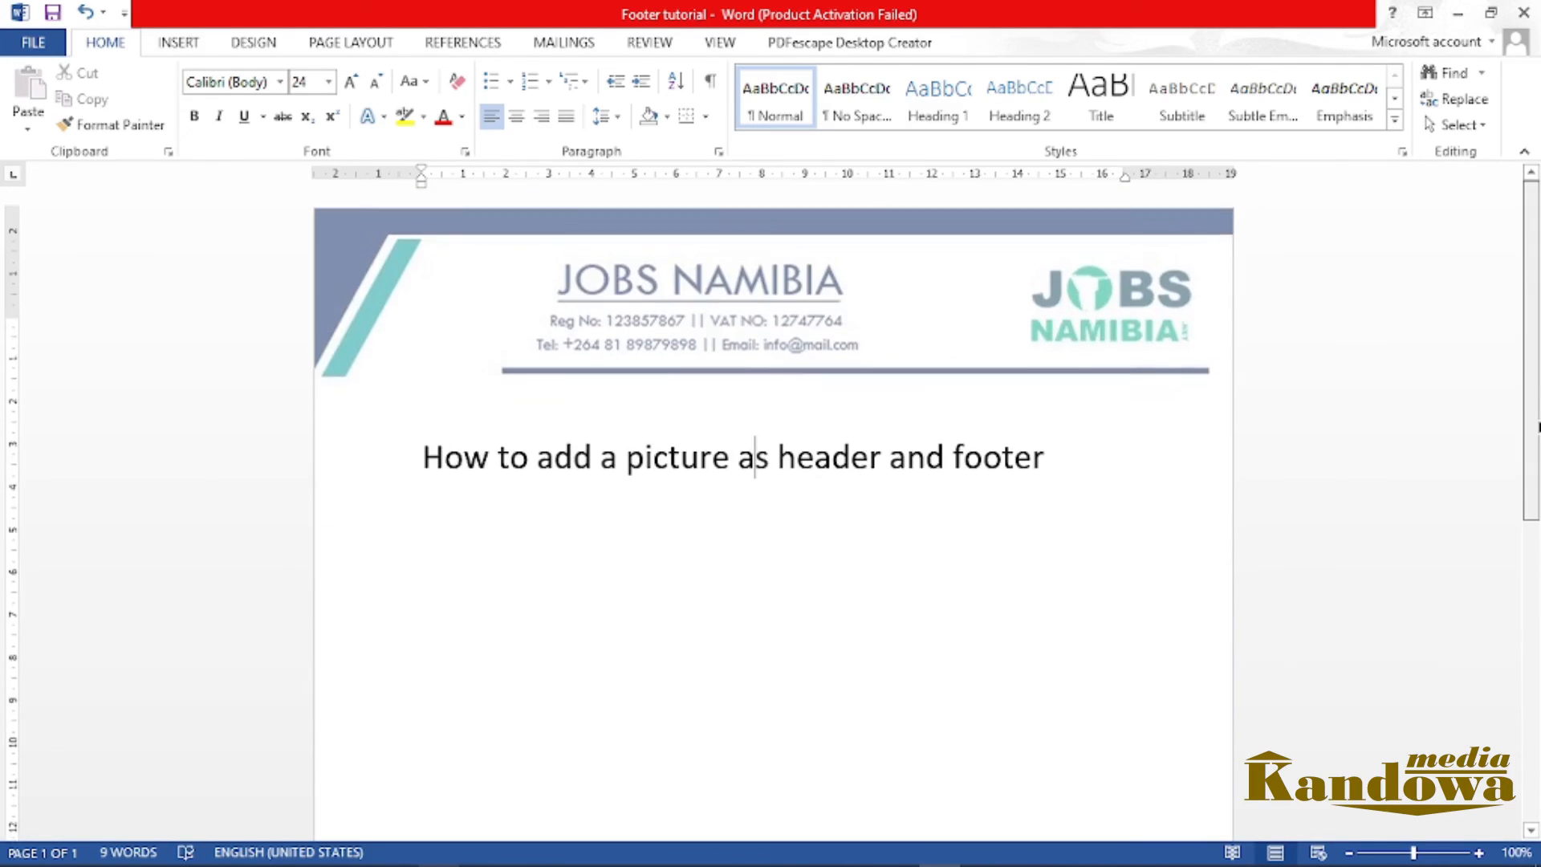